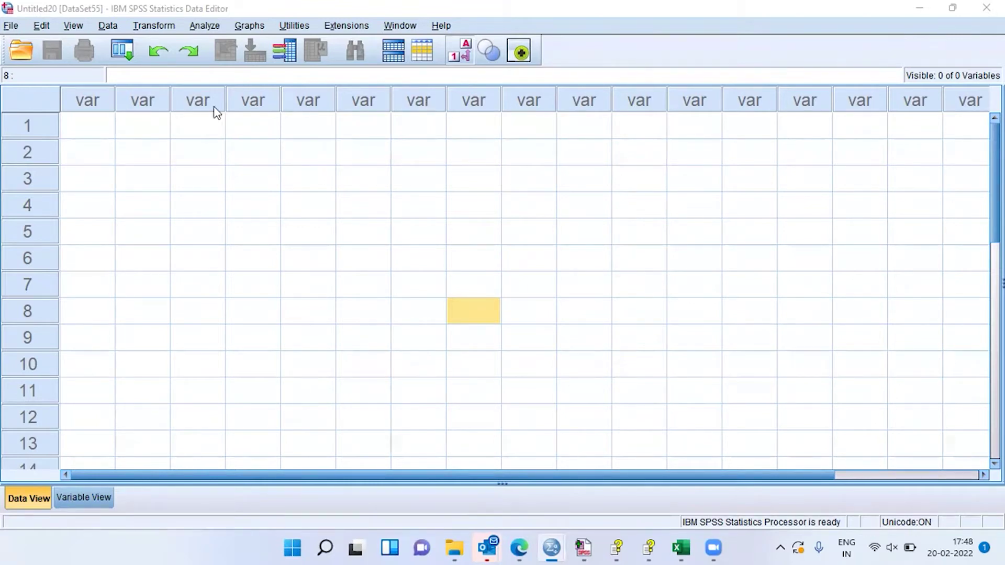
Open the recently used Drugs.sav dataset from the Desktop statistics folder
{"action": "left_click", "coordinate": [11, 26]}
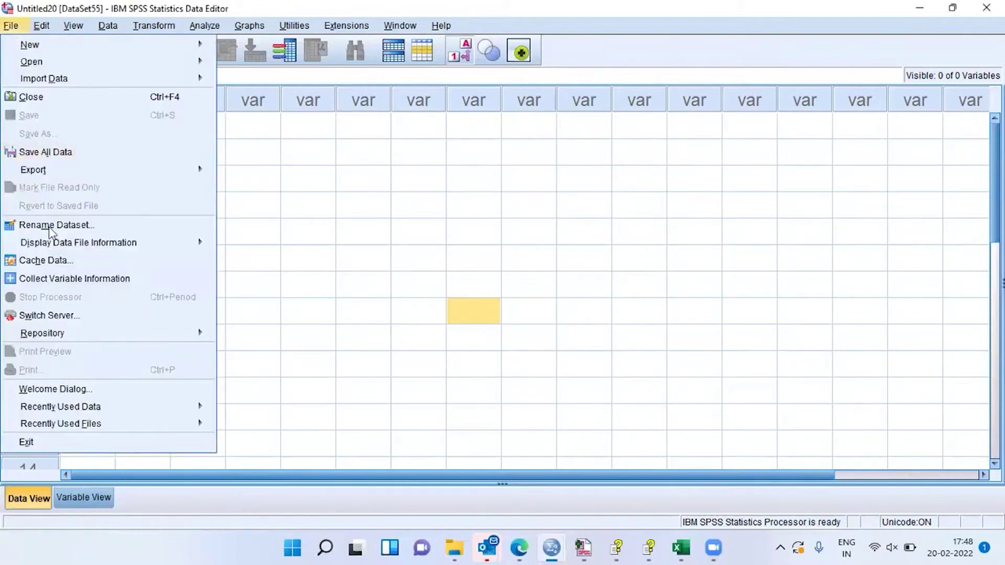
{"action": "mouse_move", "coordinate": [77, 411]}
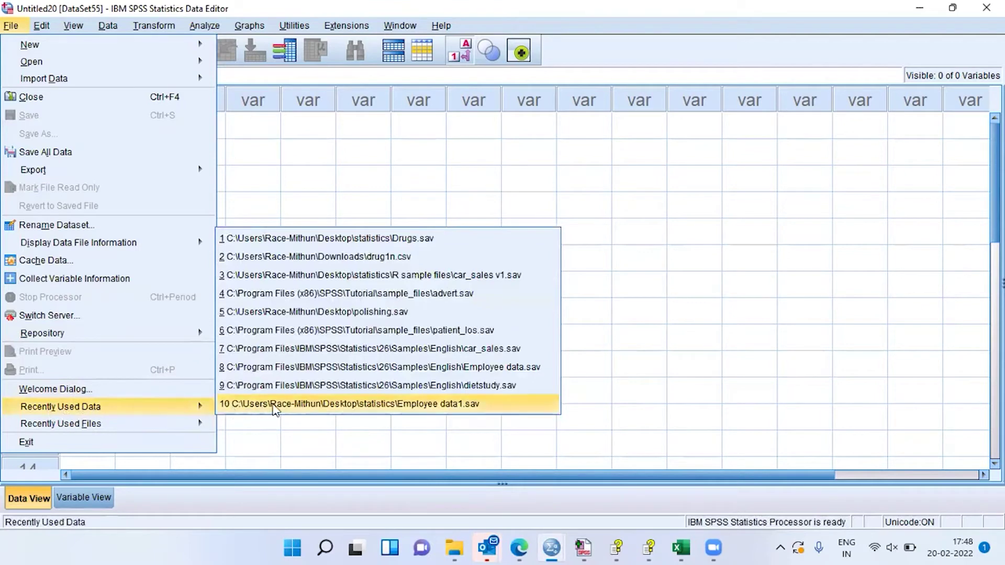
{"action": "left_click", "coordinate": [304, 240]}
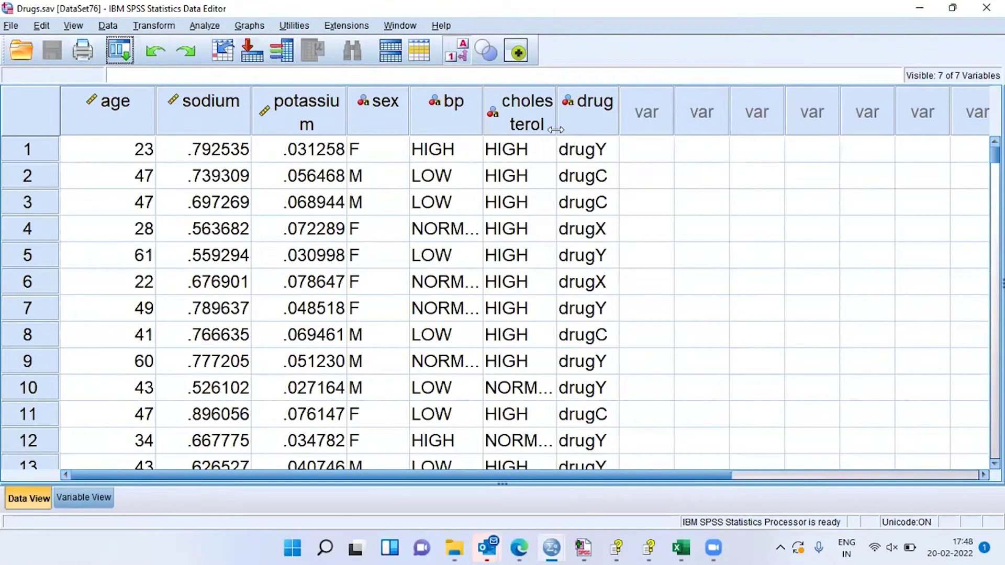
Widen the cholesterol, potassium and bp columns so their full names and values fit
{"action": "left_click_drag", "start_coordinate": [560, 128], "coordinate": [607, 126]}
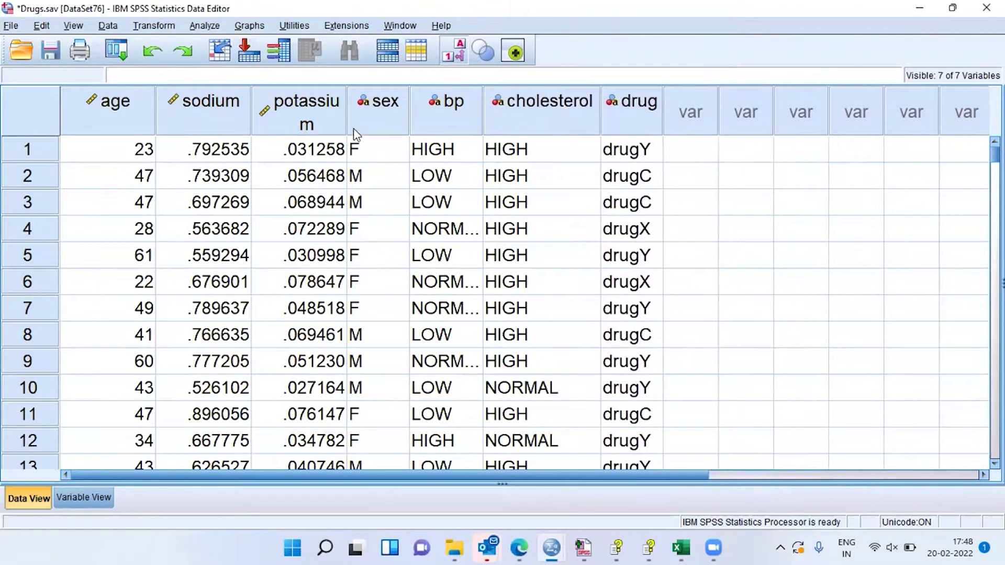
{"action": "left_click_drag", "start_coordinate": [346, 121], "coordinate": [380, 120]}
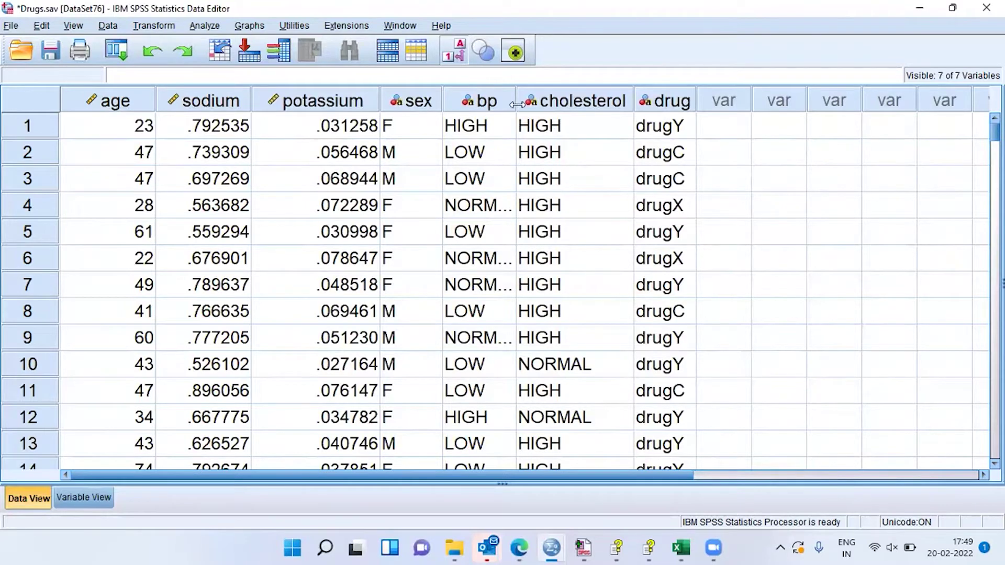
{"action": "left_click_drag", "start_coordinate": [516, 103], "coordinate": [539, 109]}
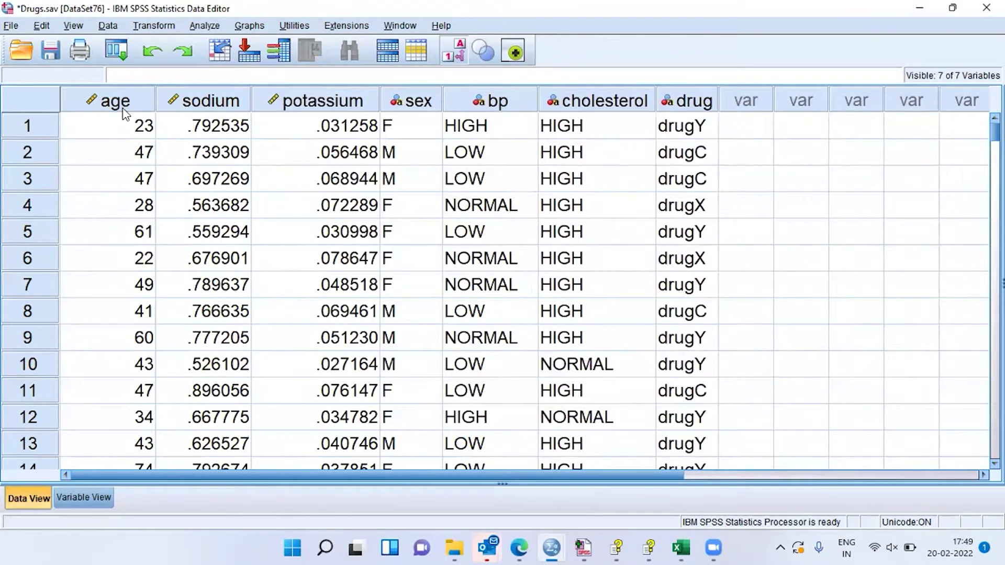
Examine the dataset's variables column by column, from age and sodium through to cholesterol and drug
{"action": "left_click", "coordinate": [126, 121]}
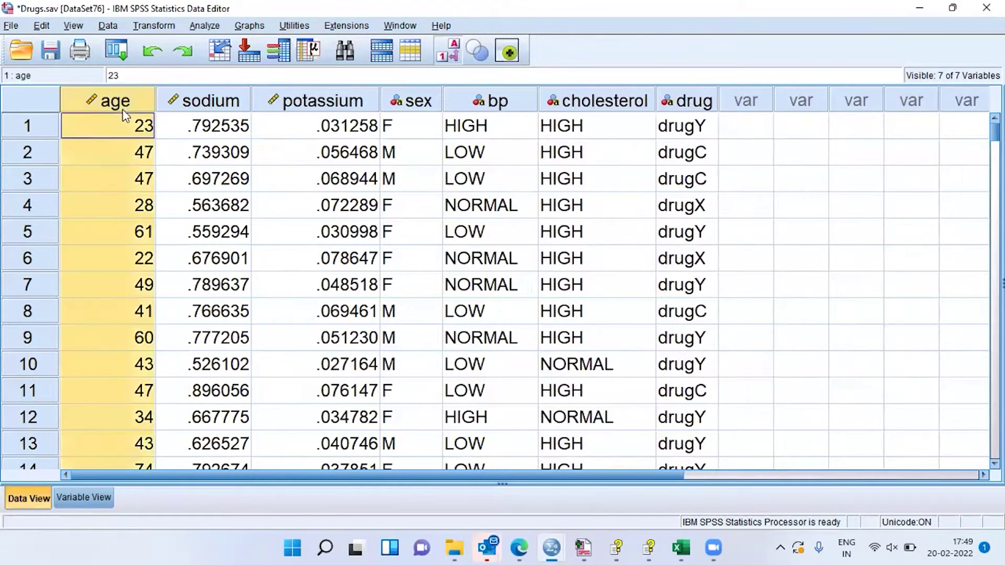
{"action": "left_click", "coordinate": [217, 115]}
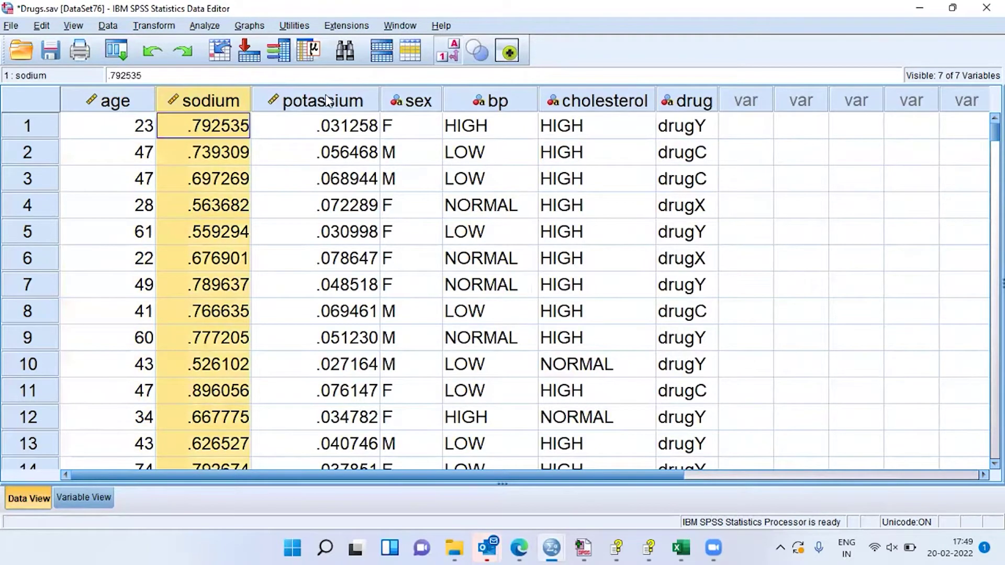
{"action": "left_click", "coordinate": [354, 107]}
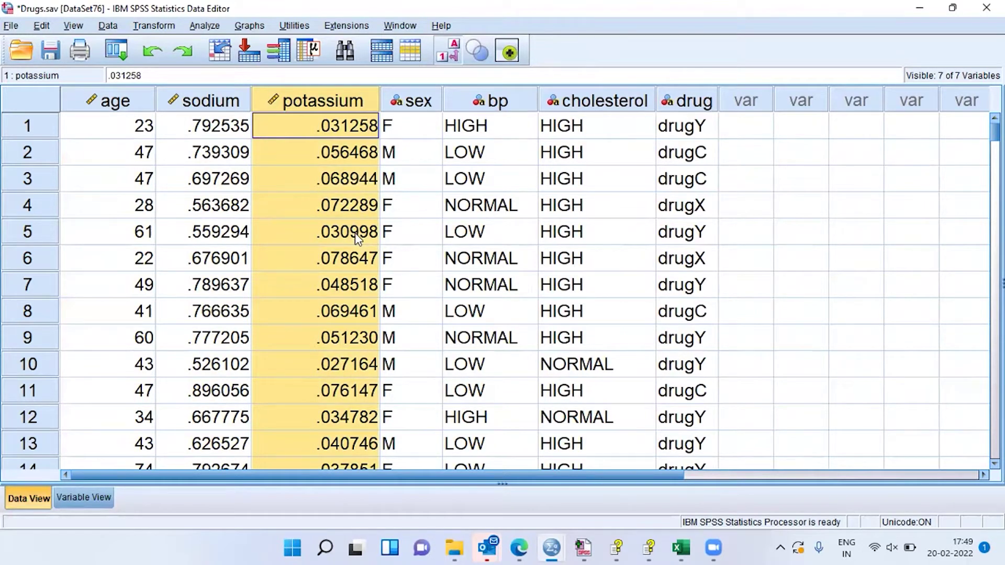
{"action": "left_click", "coordinate": [434, 119]}
{"action": "left_click", "coordinate": [499, 101]}
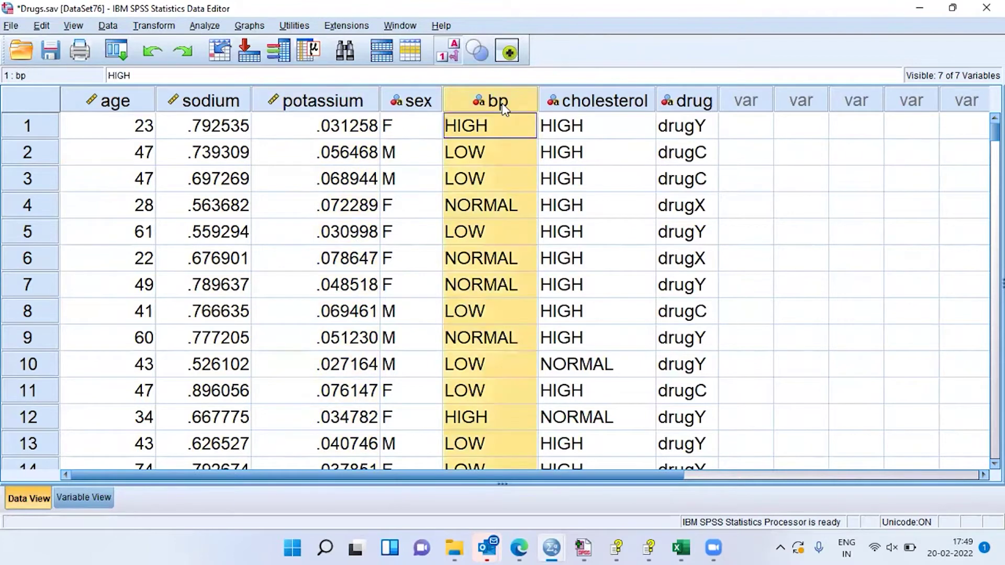
{"action": "left_click", "coordinate": [604, 105]}
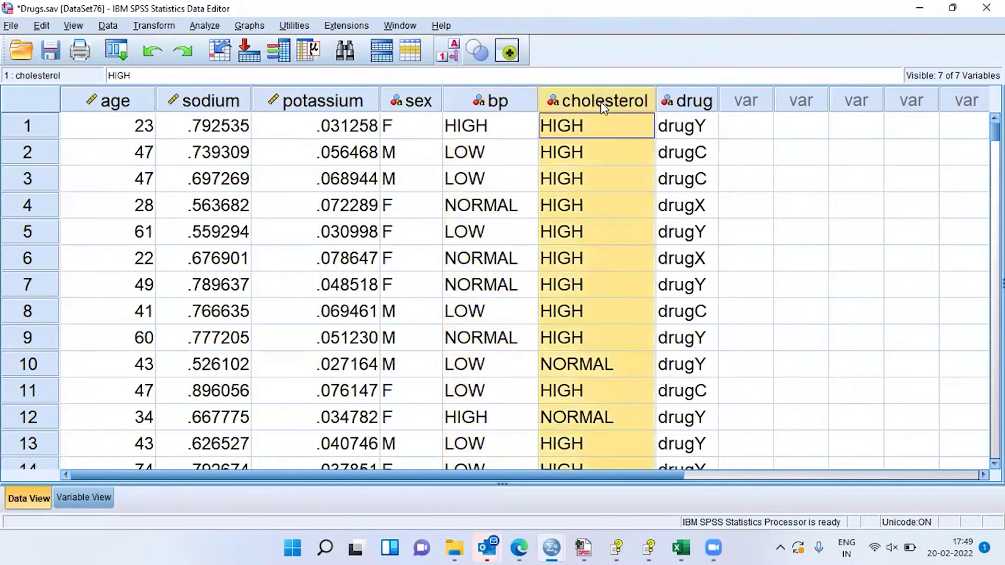
{"action": "left_click", "coordinate": [697, 103]}
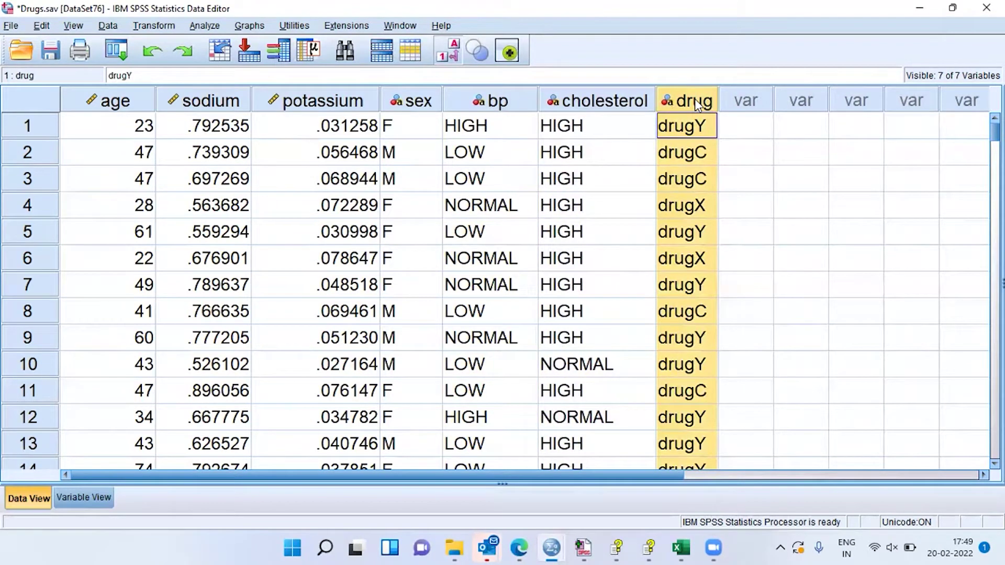
Read the first patient's record across sex, age, sodium, potassium, bp, cholesterol and drug
{"action": "left_click", "coordinate": [401, 132]}
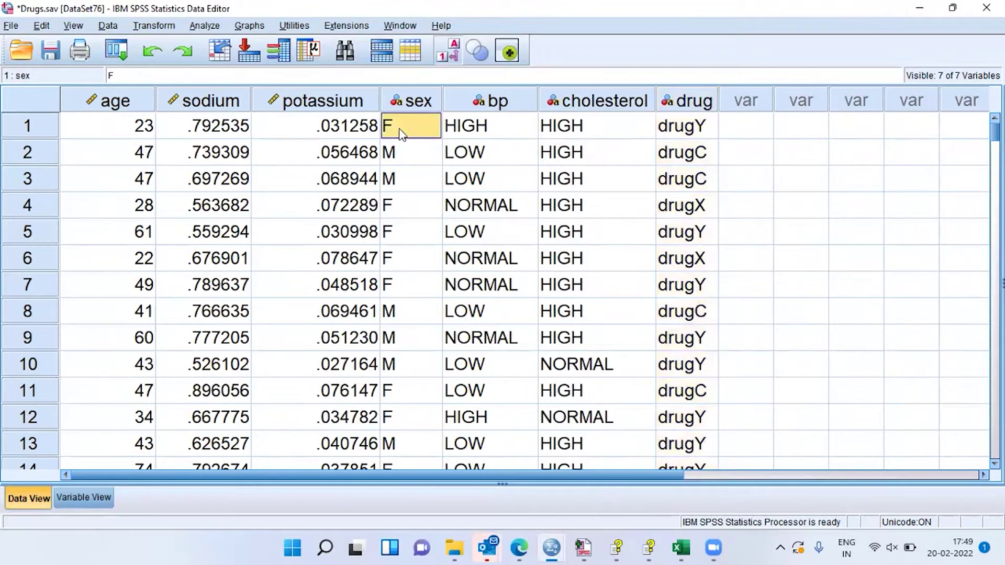
{"action": "left_click", "coordinate": [139, 133]}
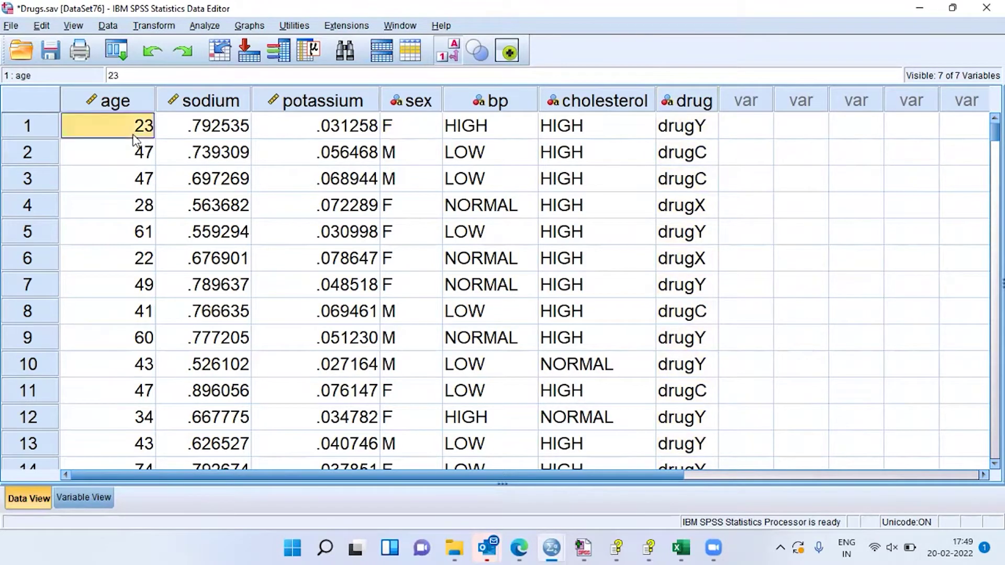
{"action": "left_click", "coordinate": [203, 139]}
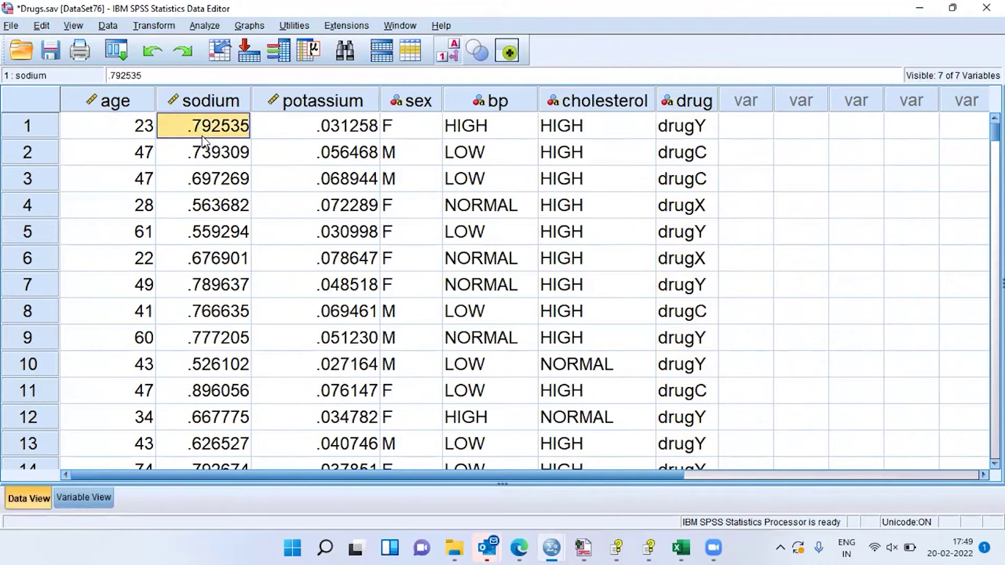
{"action": "left_click", "coordinate": [333, 141]}
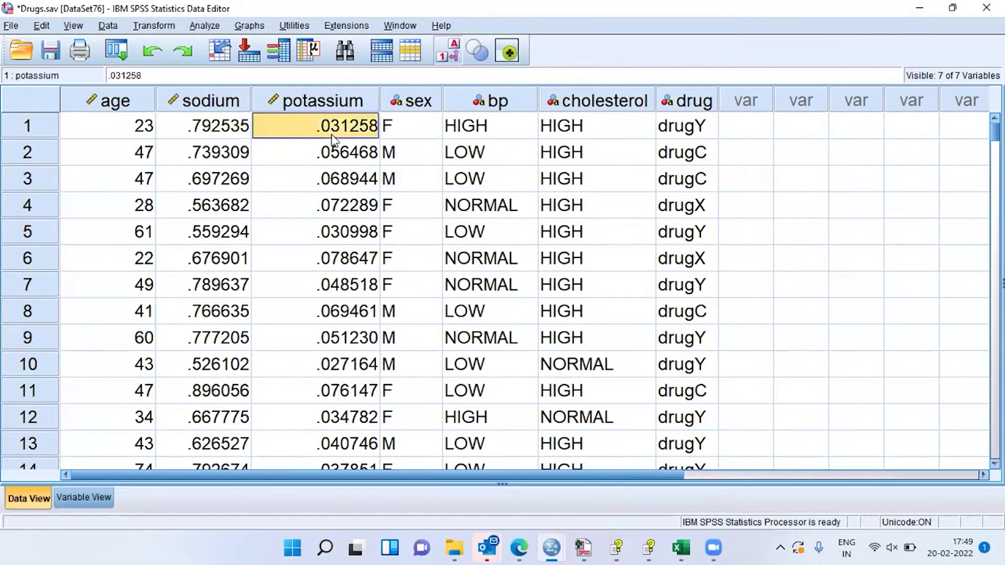
{"action": "left_click", "coordinate": [482, 134]}
{"action": "left_click", "coordinate": [581, 134]}
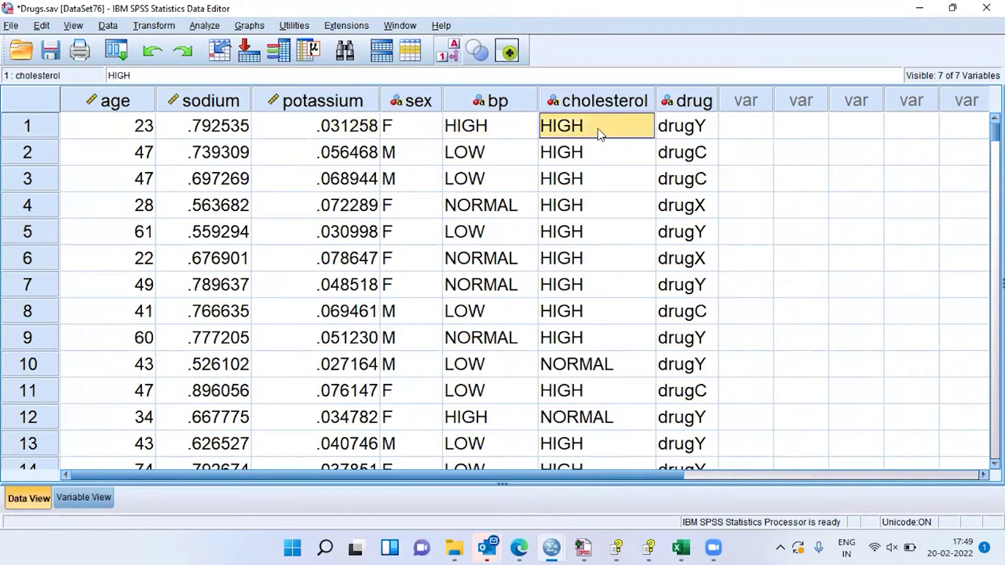
{"action": "left_click", "coordinate": [685, 129]}
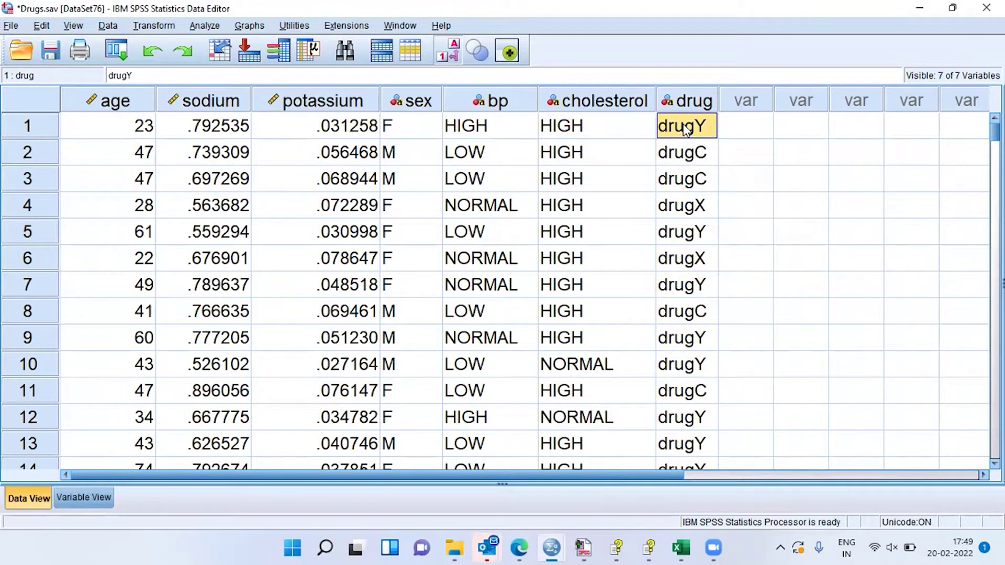
Check the last record of the dataset, return to the first record and select the drug column
{"action": "key", "text": "ctrl+Down"}
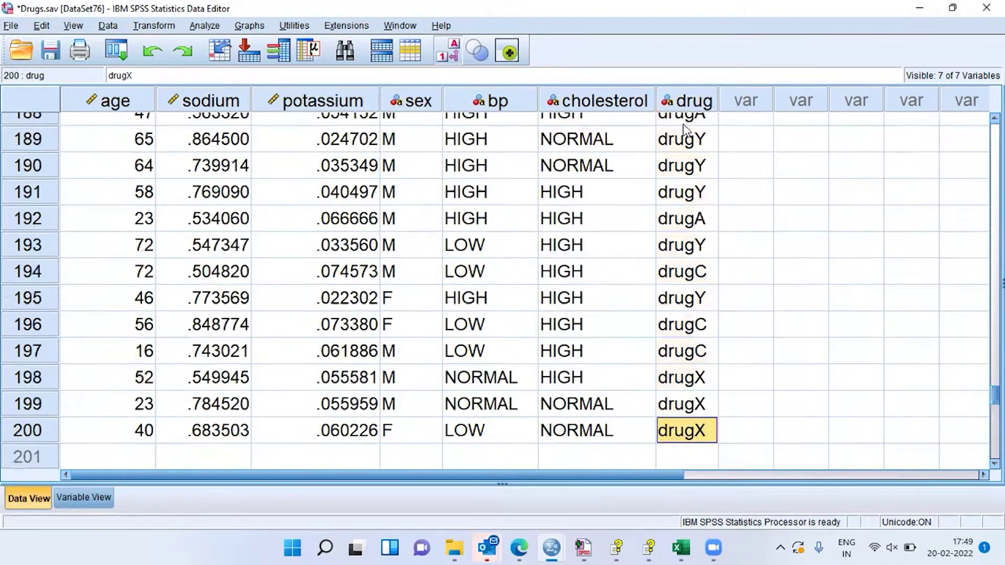
{"action": "key", "text": "ctrl+Left"}
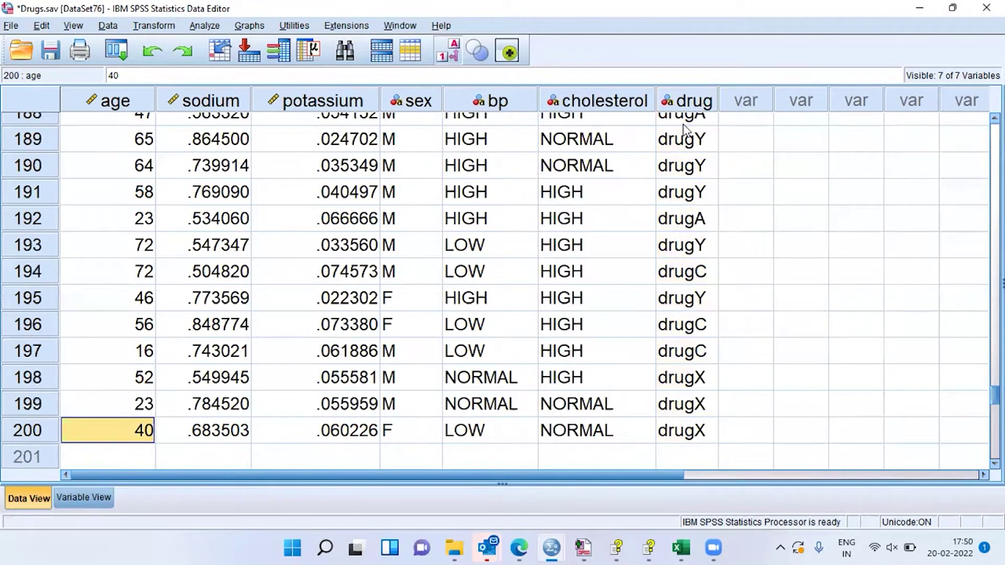
{"action": "key", "text": "ctrl+Up"}
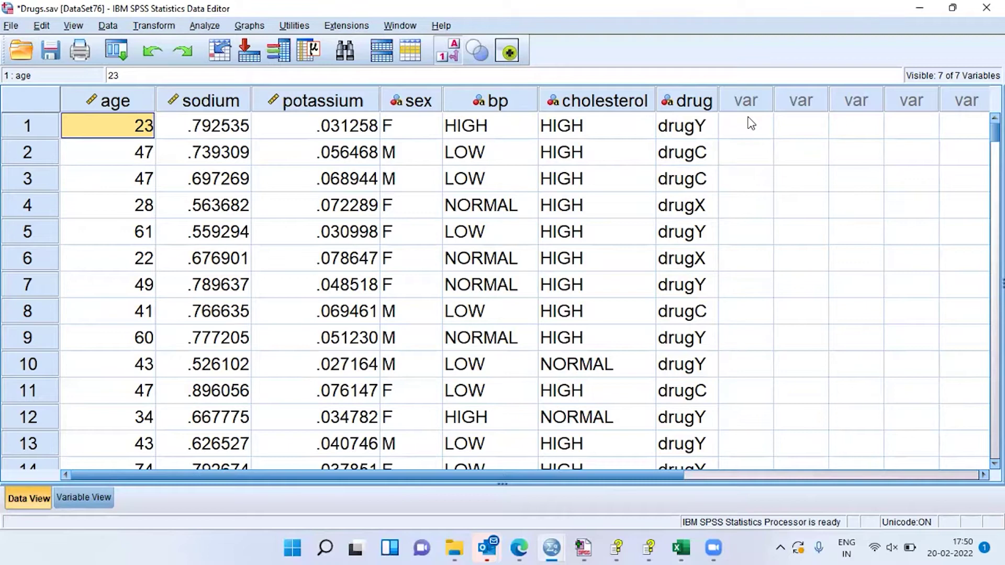
{"action": "left_click", "coordinate": [702, 101]}
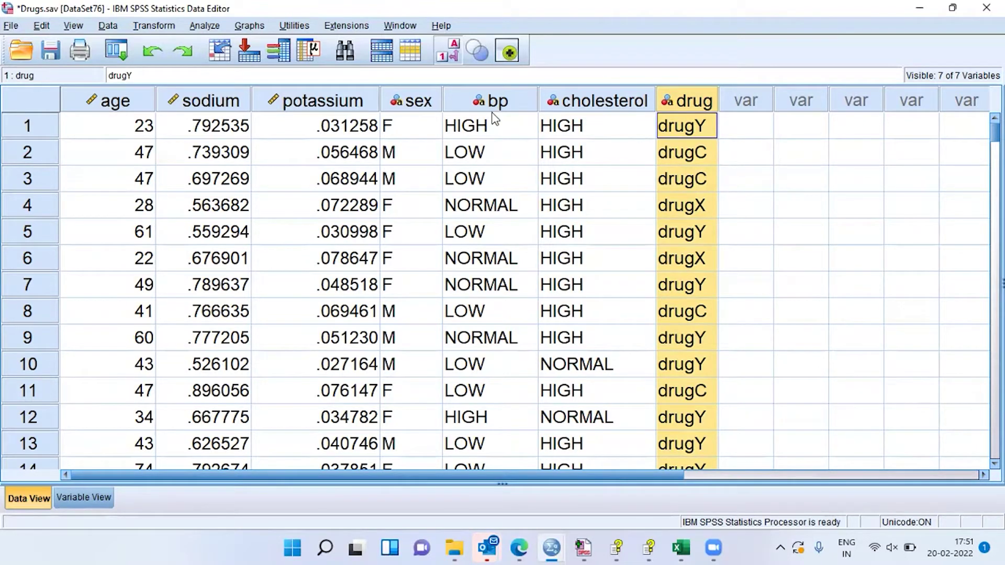
Open the Chart Builder and look over the scale variables in its variable list
{"action": "left_click", "coordinate": [251, 26]}
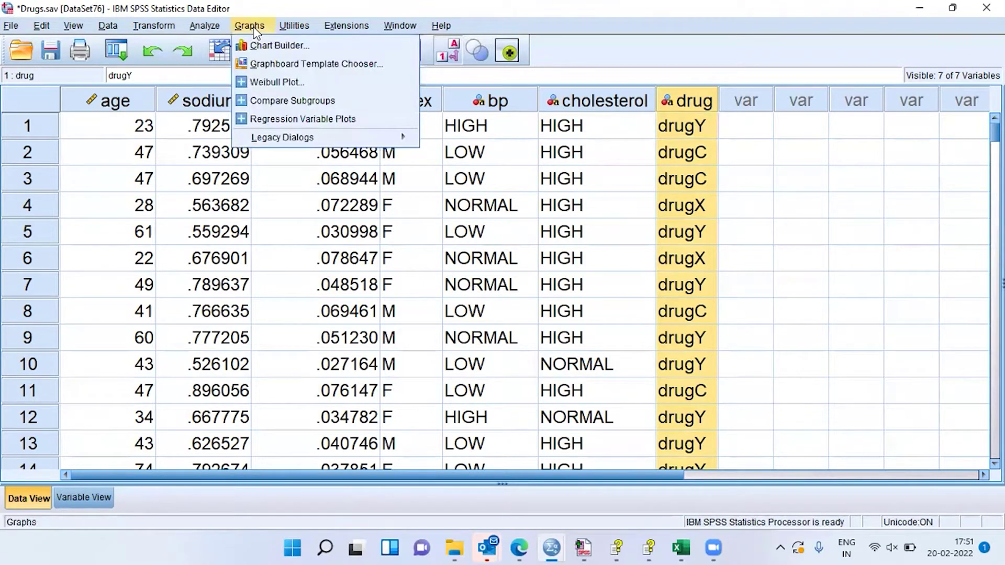
{"action": "left_click", "coordinate": [319, 49]}
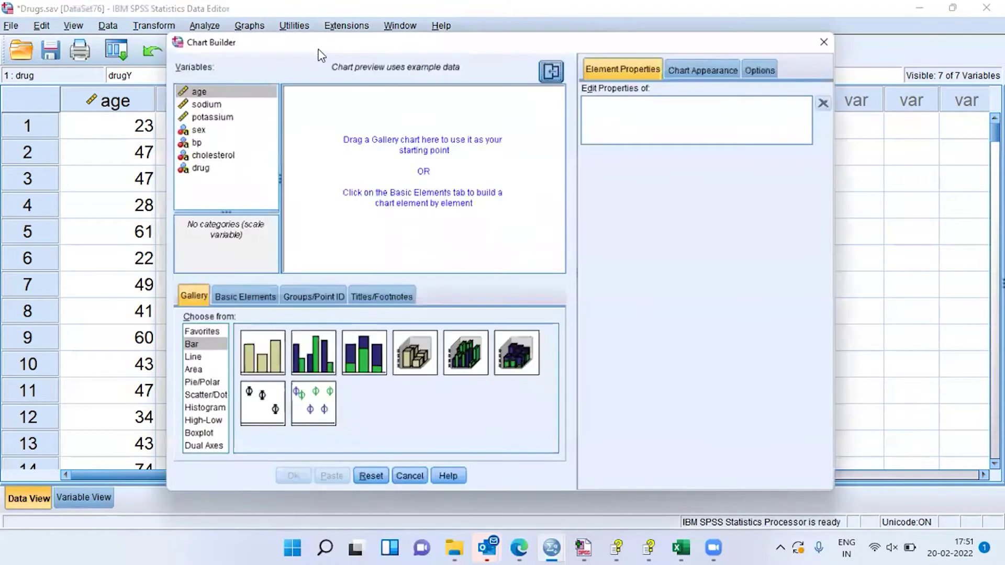
{"action": "left_click", "coordinate": [195, 100]}
{"action": "left_click", "coordinate": [192, 113]}
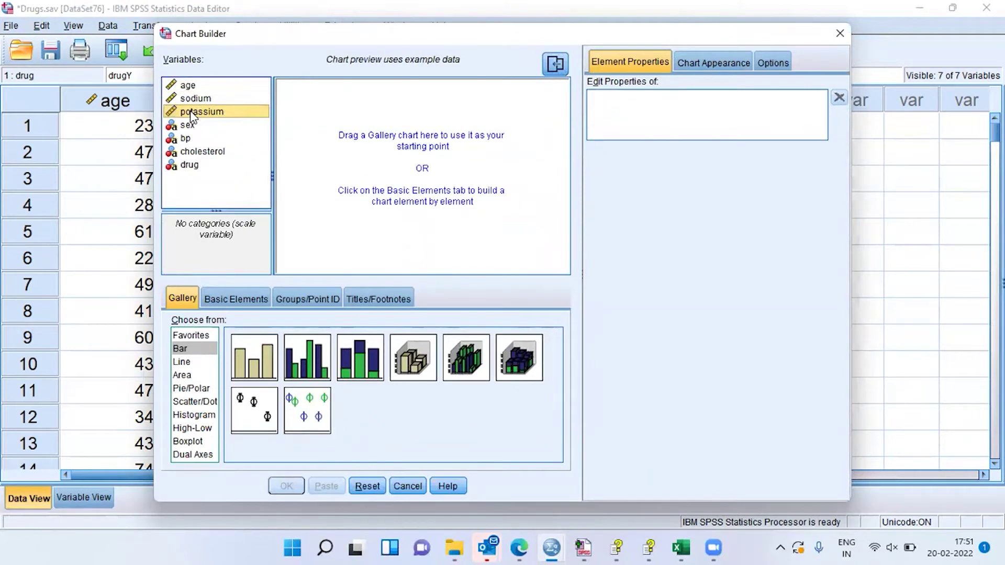
Compare the bar, line and area chart types and place a simple bar chart on the chart preview canvas
{"action": "left_click", "coordinate": [190, 347]}
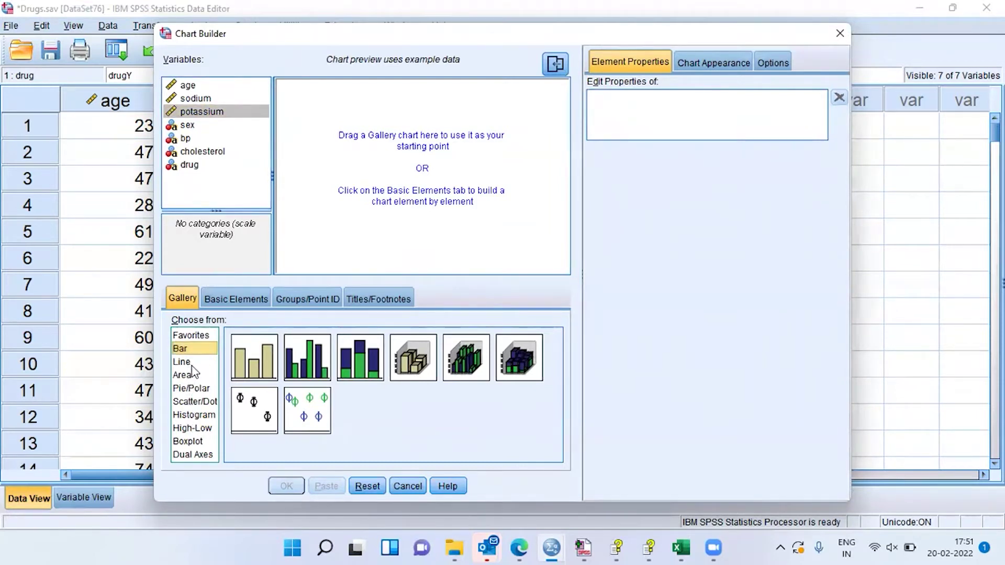
{"action": "left_click", "coordinate": [191, 362]}
{"action": "left_click", "coordinate": [189, 376]}
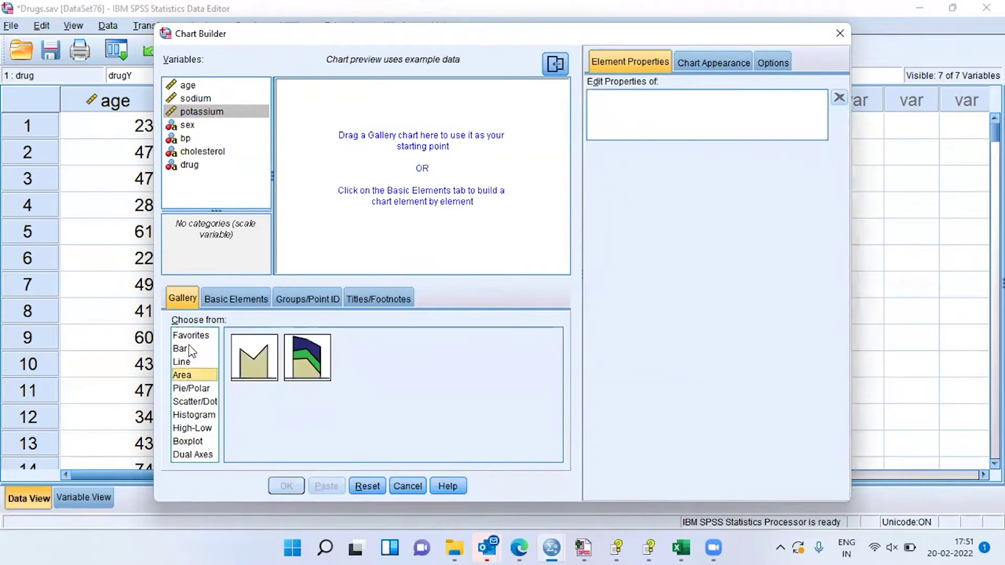
{"action": "left_click", "coordinate": [182, 349]}
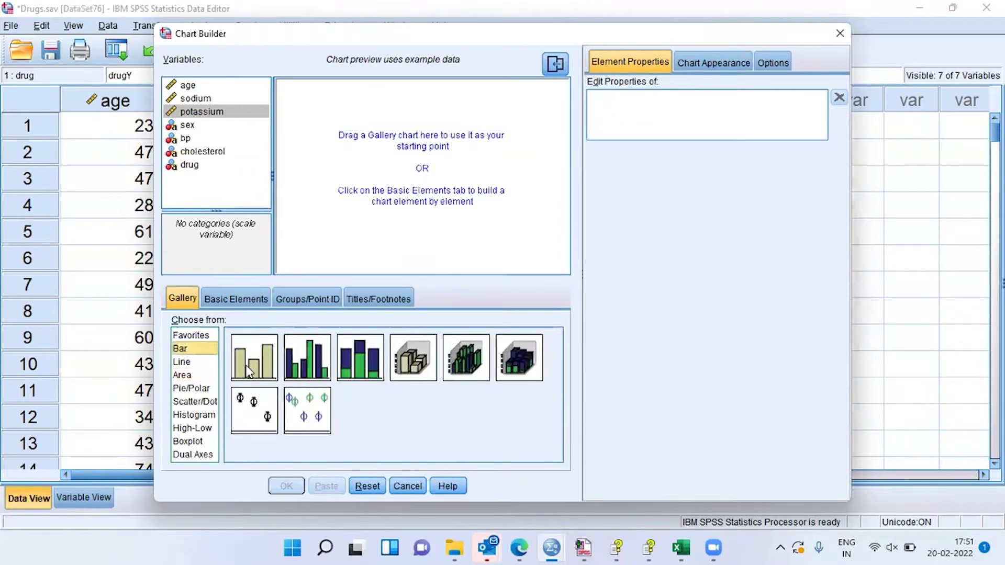
{"action": "left_click_drag", "start_coordinate": [247, 366], "coordinate": [328, 247]}
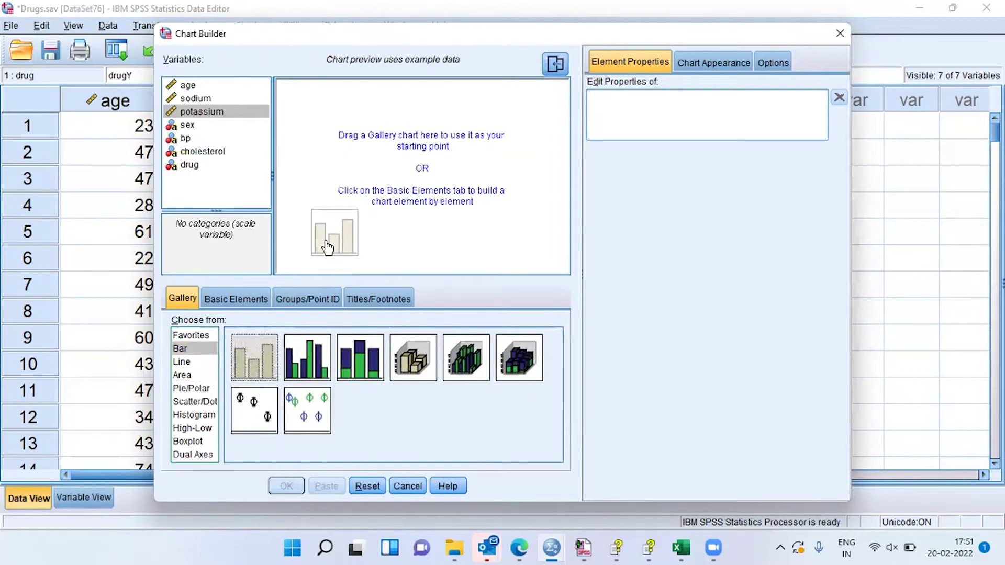
{"action": "left_click_drag", "start_coordinate": [328, 247], "coordinate": [329, 246]}
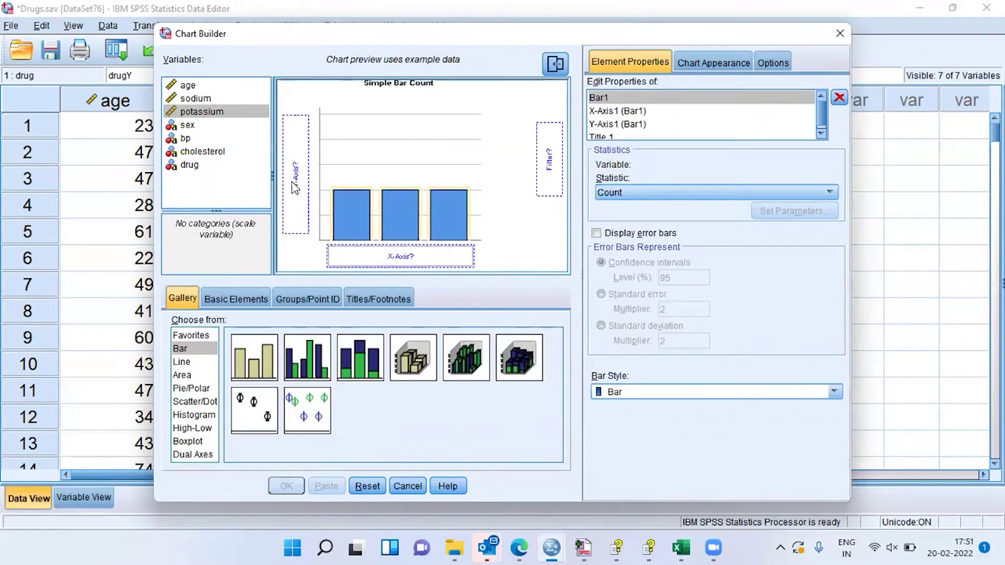
Assign the drug variable to the X-axis and generate the simple bar count chart
{"action": "left_click", "coordinate": [190, 166]}
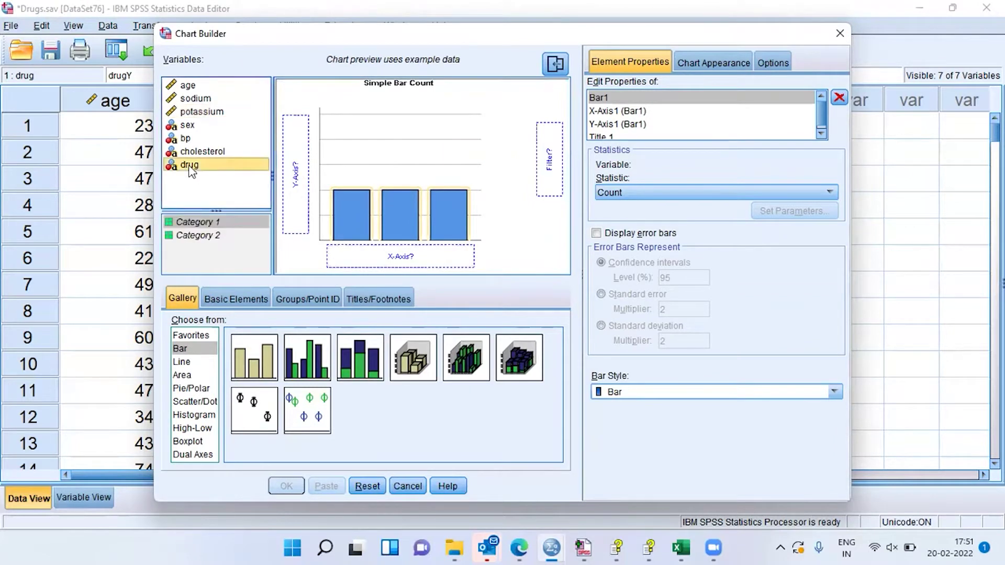
{"action": "left_click_drag", "start_coordinate": [192, 172], "coordinate": [381, 255]}
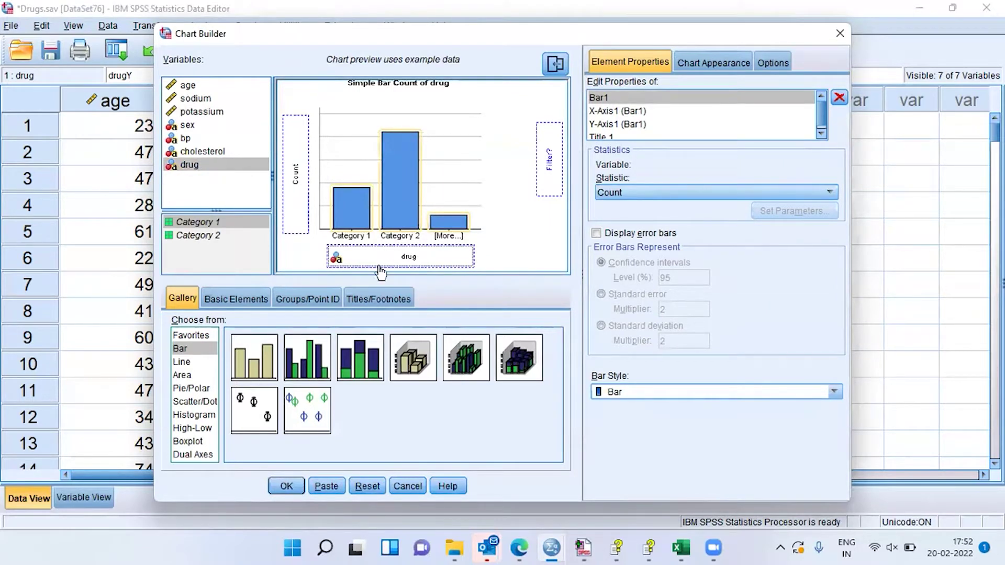
{"action": "left_click", "coordinate": [287, 487]}
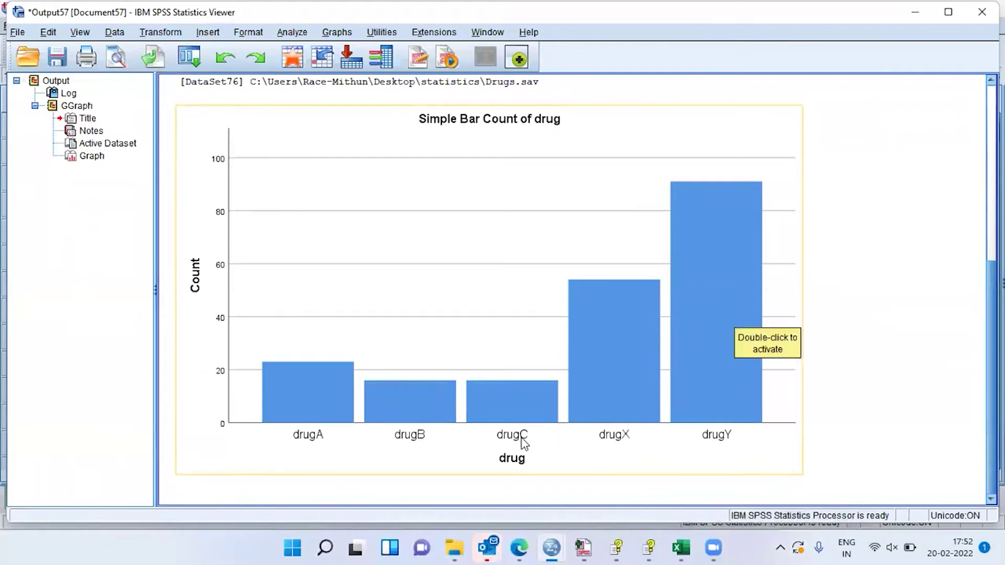
Open the simple bar chart of drug for editing in a maximized Chart Editor window
{"action": "left_click", "coordinate": [534, 425]}
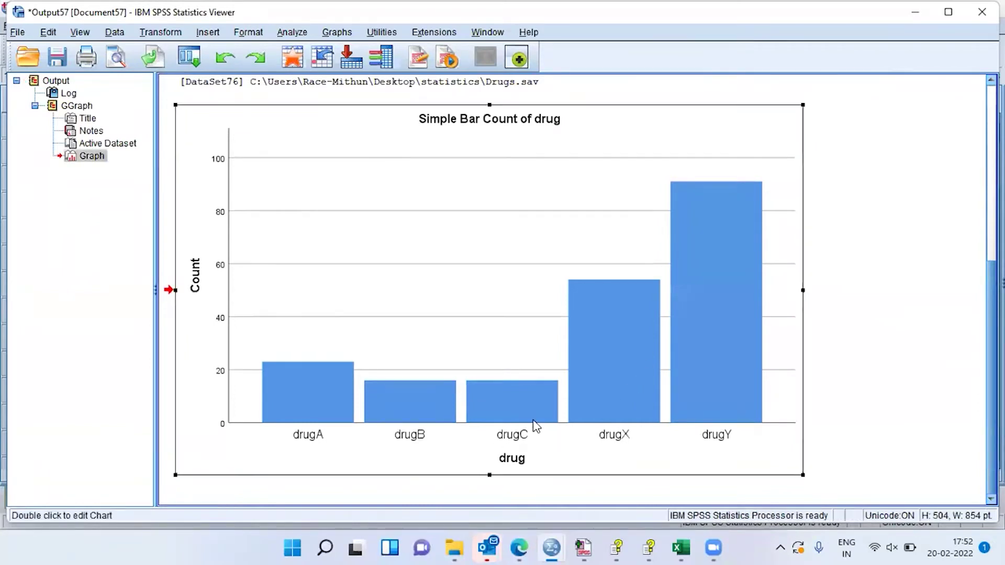
{"action": "double_click", "coordinate": [535, 427]}
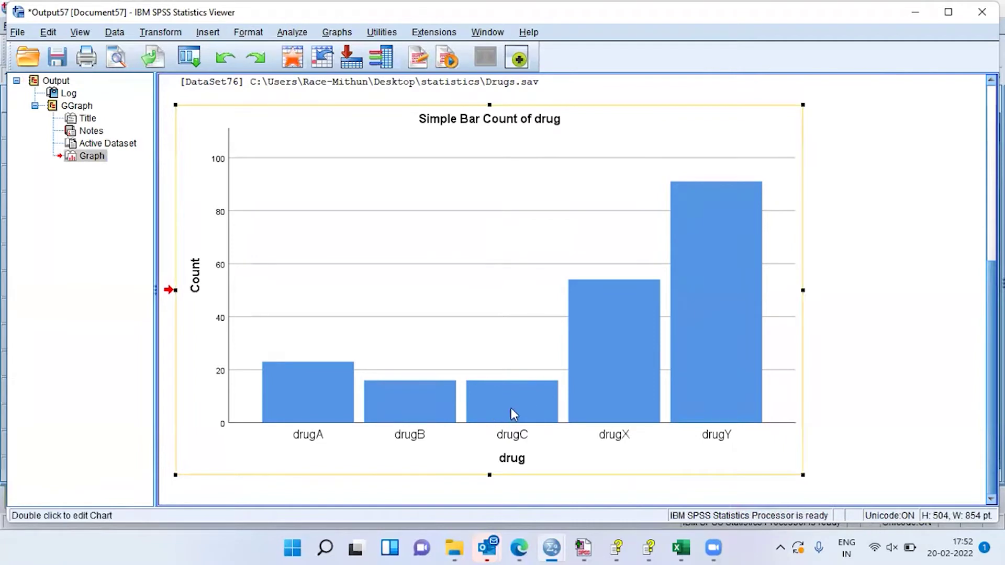
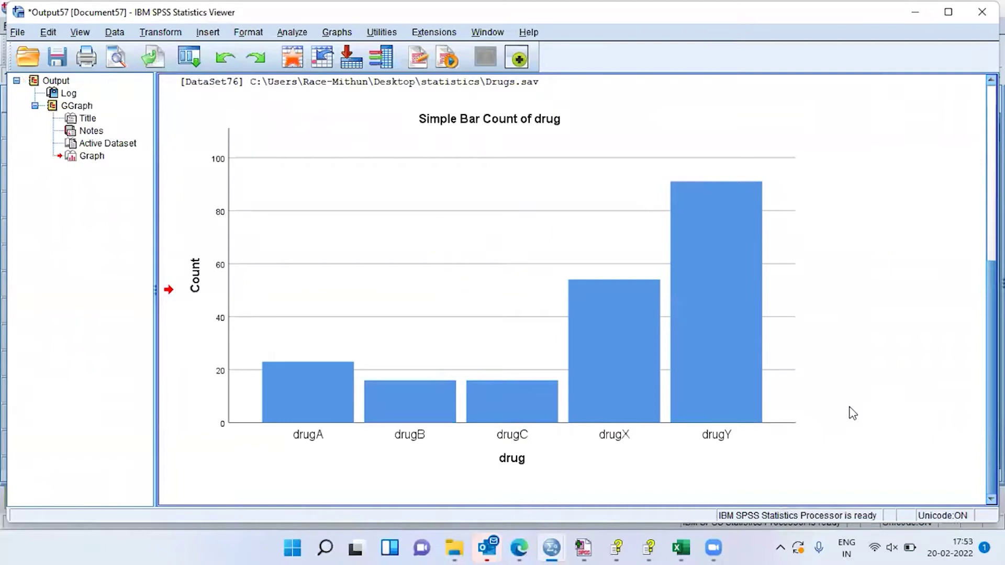
{"action": "double_click", "coordinate": [733, 365]}
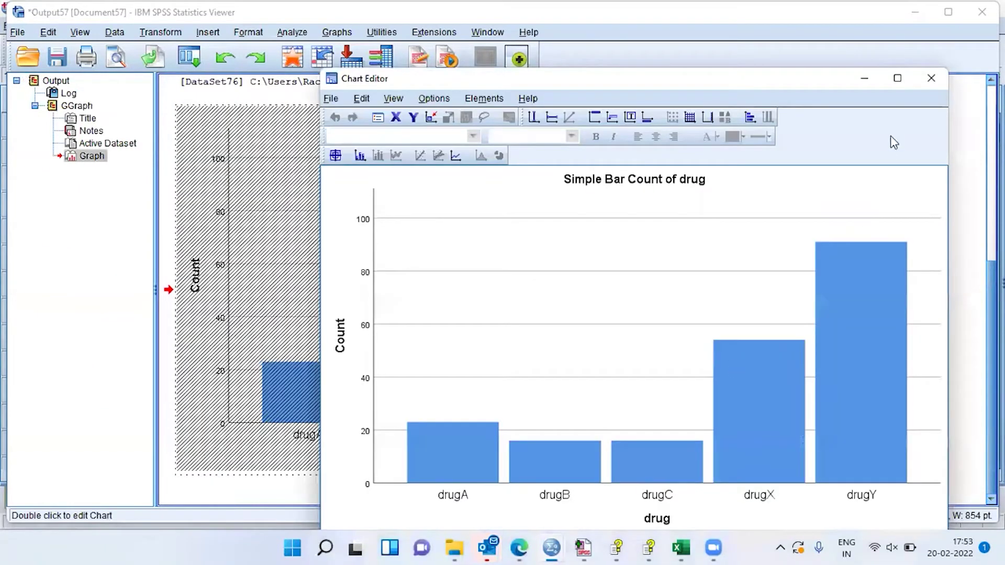
{"action": "left_click", "coordinate": [898, 78]}
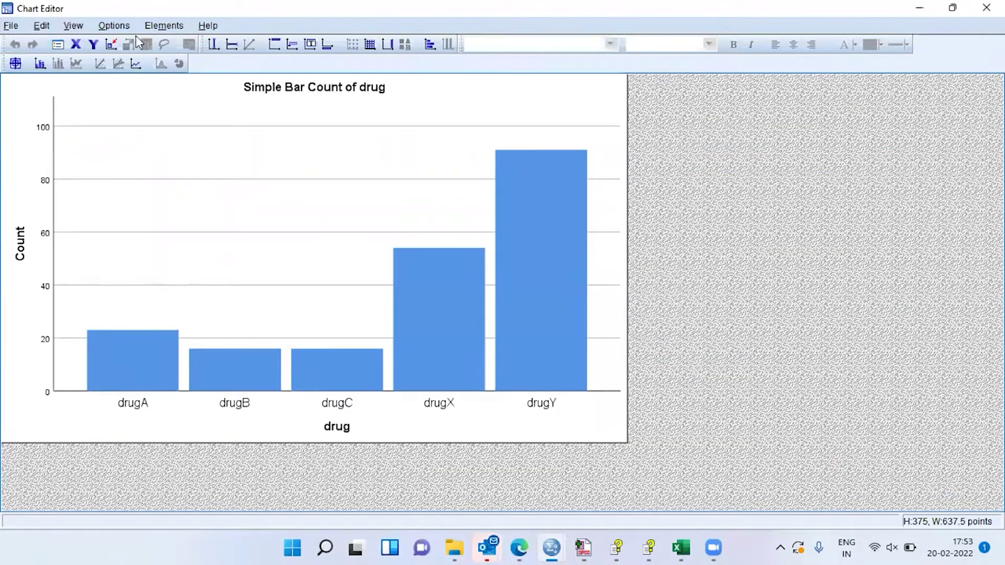
Change the fill colour of all the bars to red (215, 0, 51)
{"action": "left_click", "coordinate": [546, 305]}
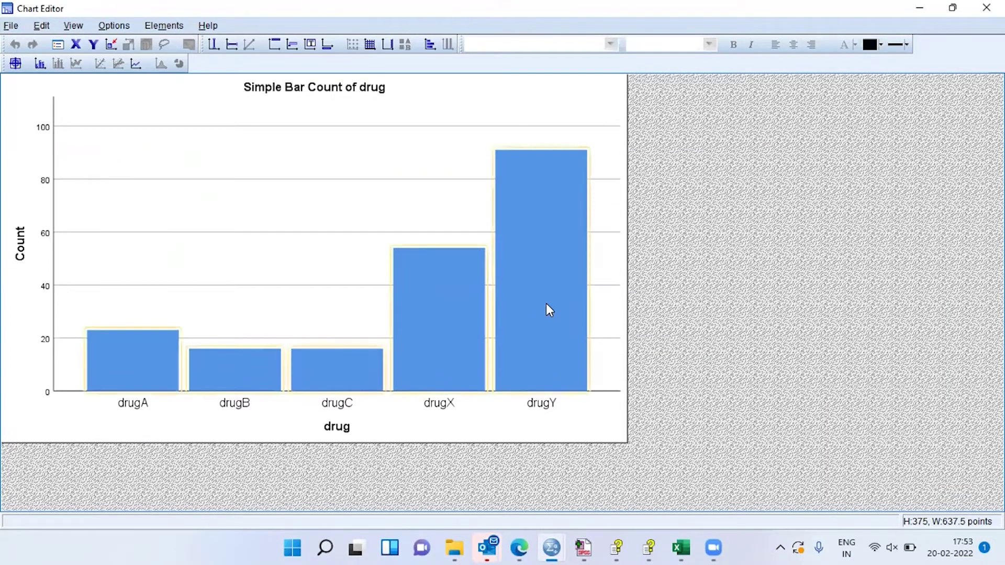
{"action": "right_click", "coordinate": [546, 309]}
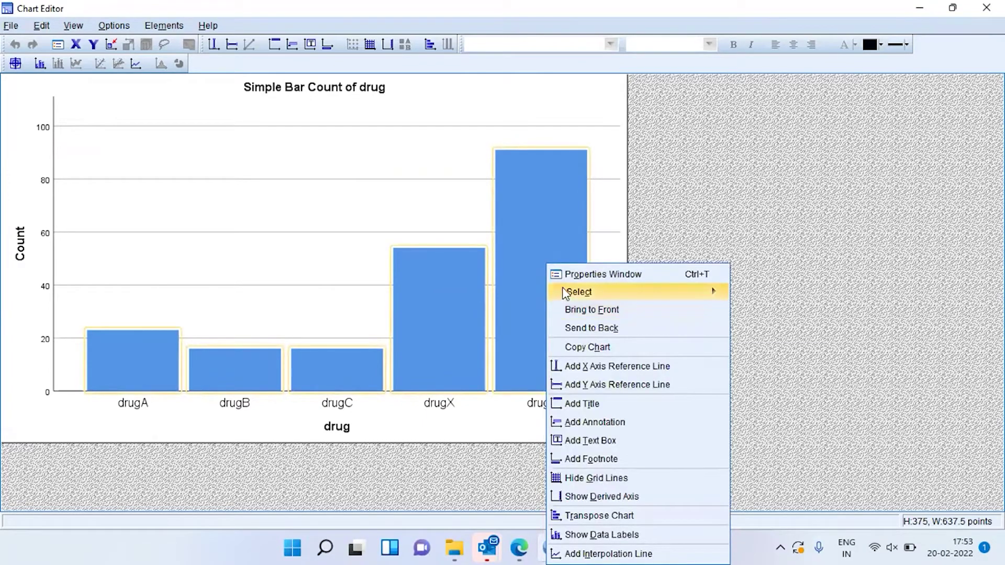
{"action": "left_click", "coordinate": [648, 279]}
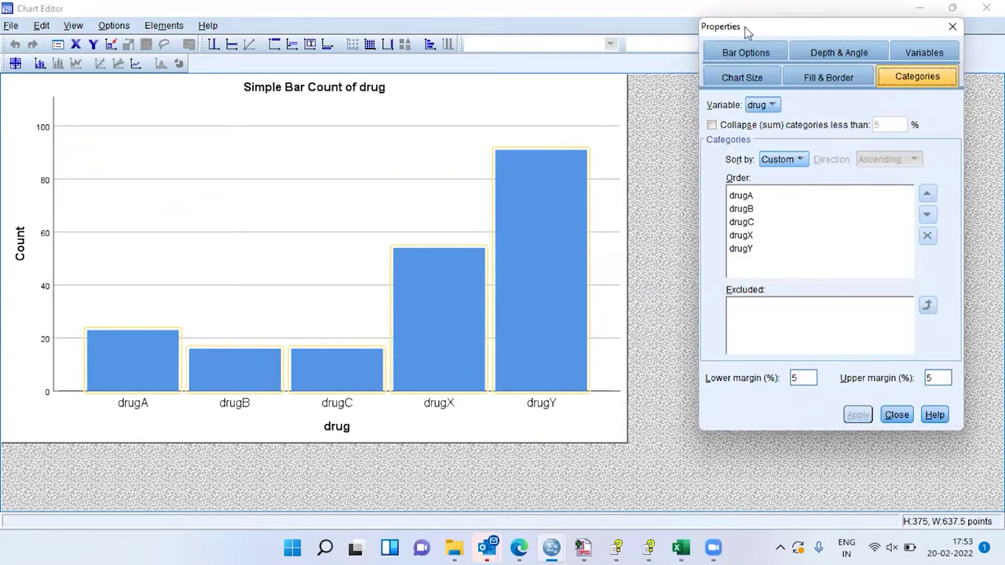
{"action": "left_click", "coordinate": [831, 74]}
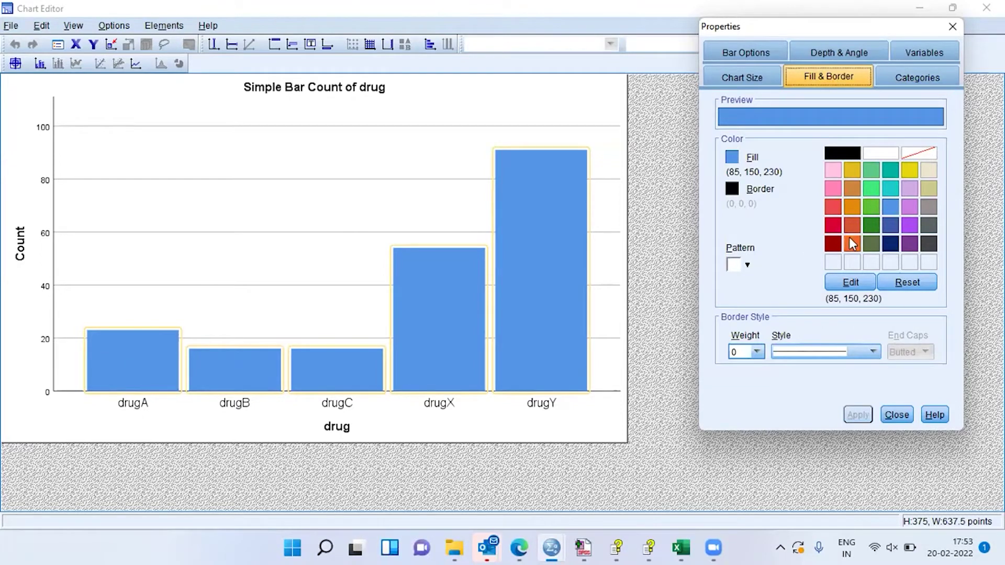
{"action": "left_click", "coordinate": [833, 225]}
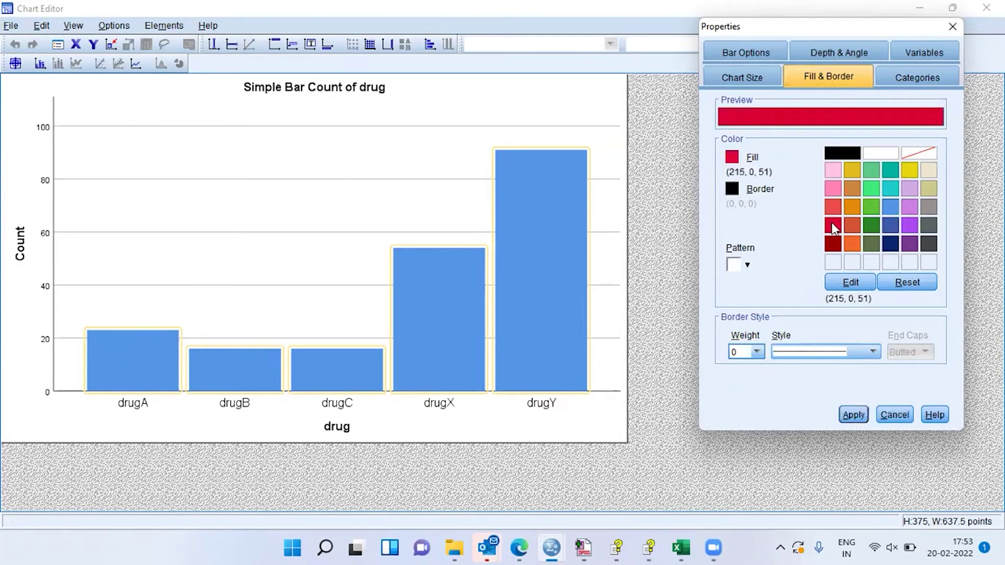
{"action": "left_click", "coordinate": [854, 415]}
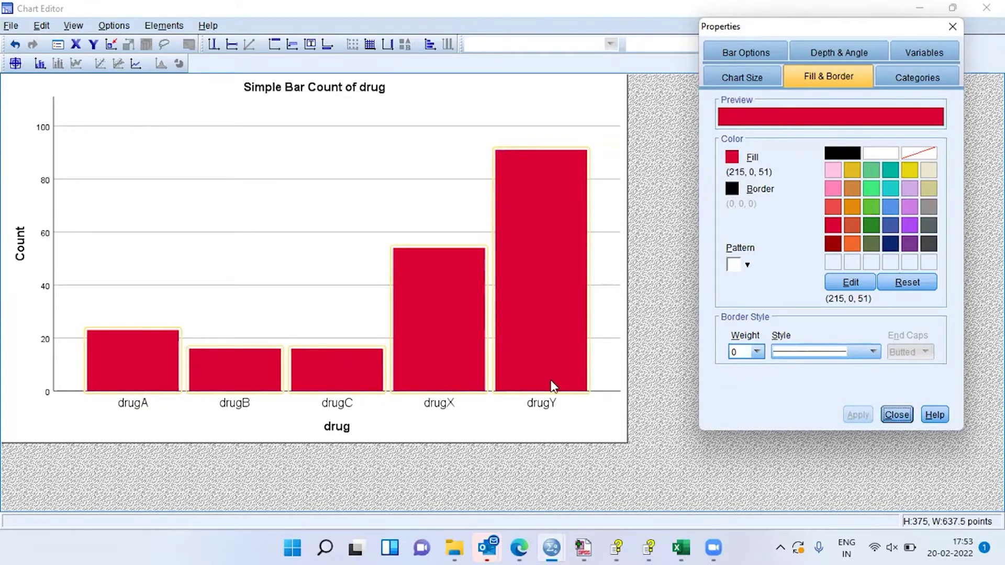
{"action": "left_click", "coordinate": [907, 416]}
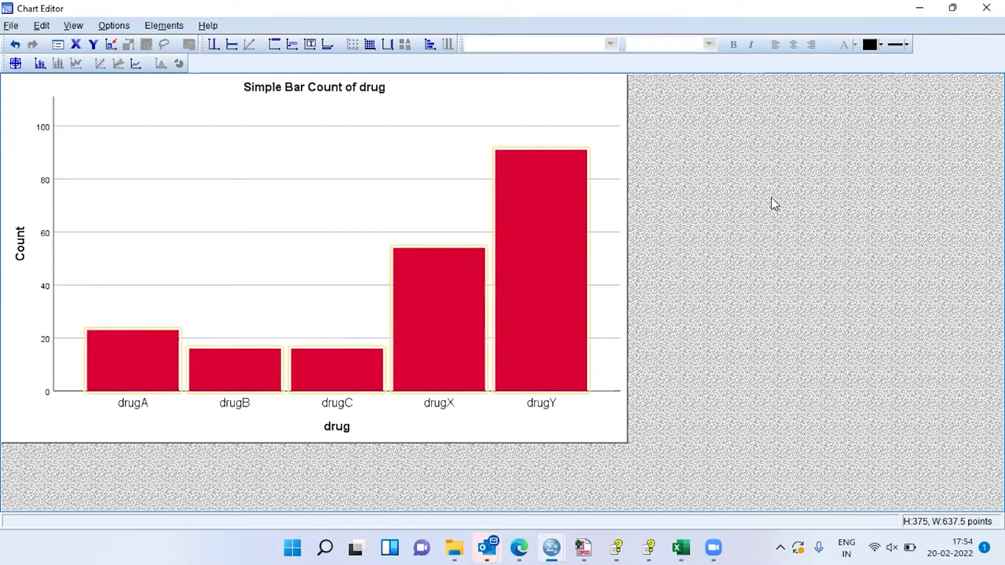
Transpose the bar chart so its bars run horizontally, and close the Chart Editor
{"action": "left_click", "coordinate": [431, 46]}
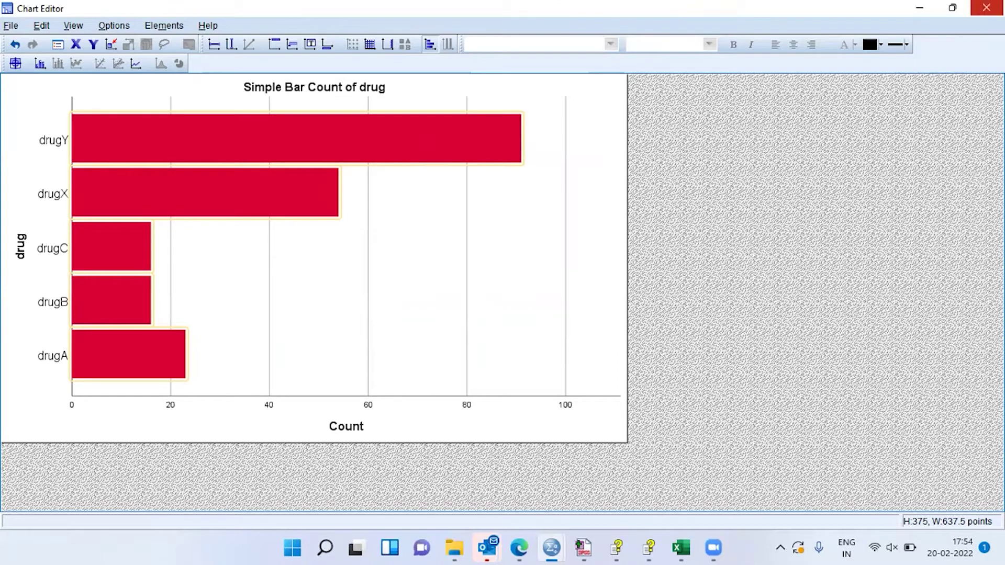
{"action": "left_click", "coordinate": [986, 8]}
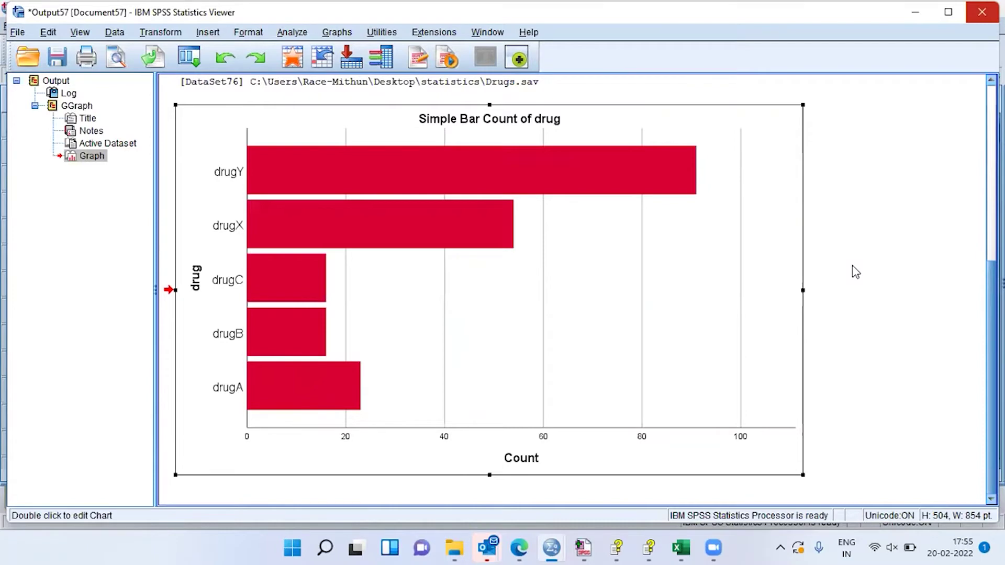
Return to the Drugs.sav data and select the sodium and potassium columns together
{"action": "mouse_move", "coordinate": [551, 548]}
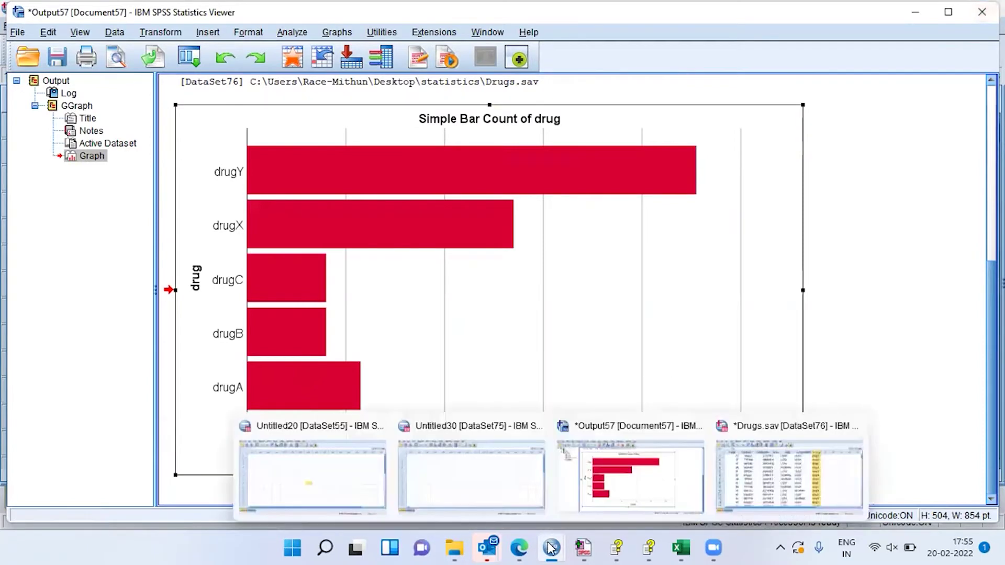
{"action": "left_click", "coordinate": [783, 472]}
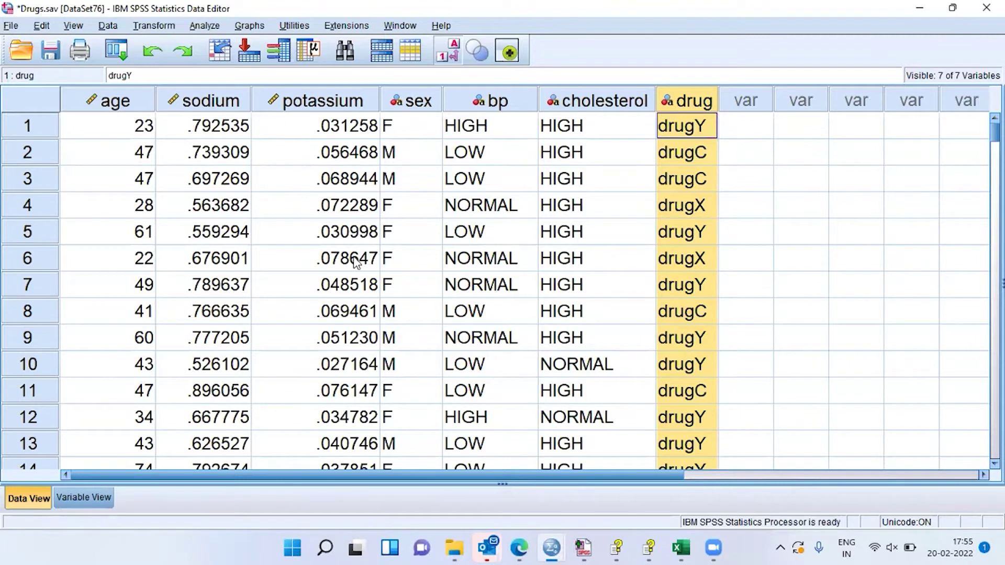
{"action": "left_click", "coordinate": [235, 103]}
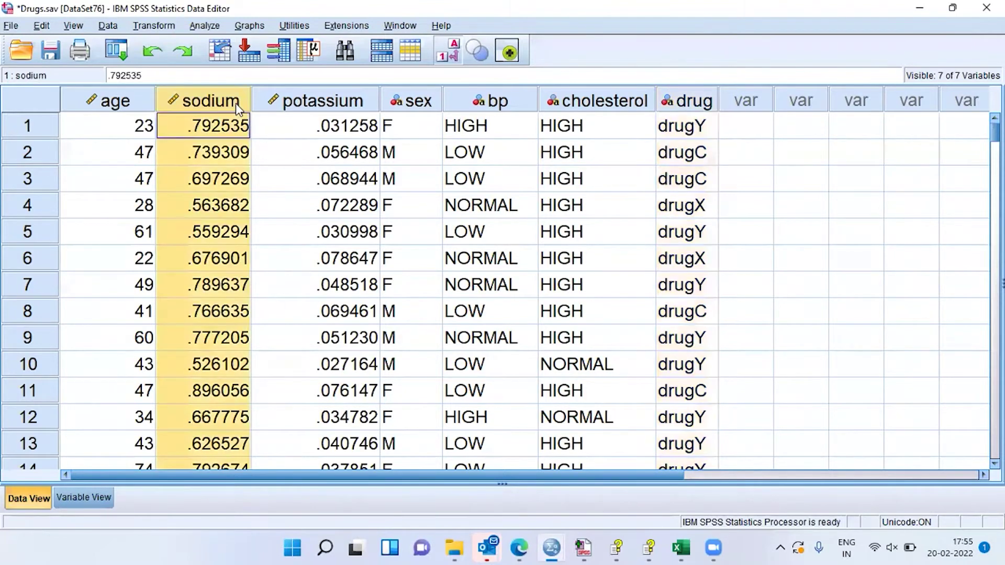
{"action": "left_click", "coordinate": [347, 102], "text": "ctrl"}
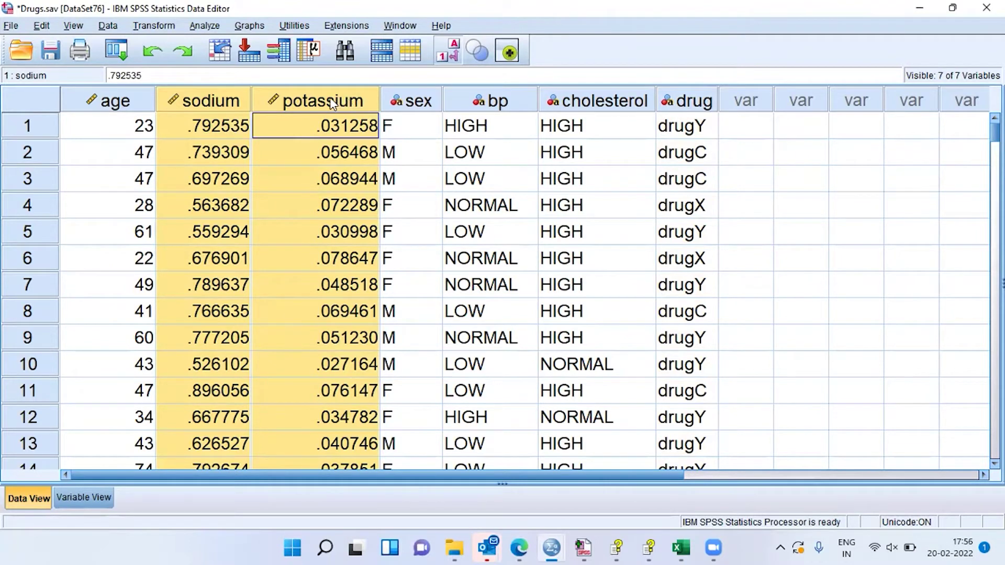
Reset the Chart Builder and place a Grouped Scatter chart on its preview canvas
{"action": "left_click", "coordinate": [257, 27]}
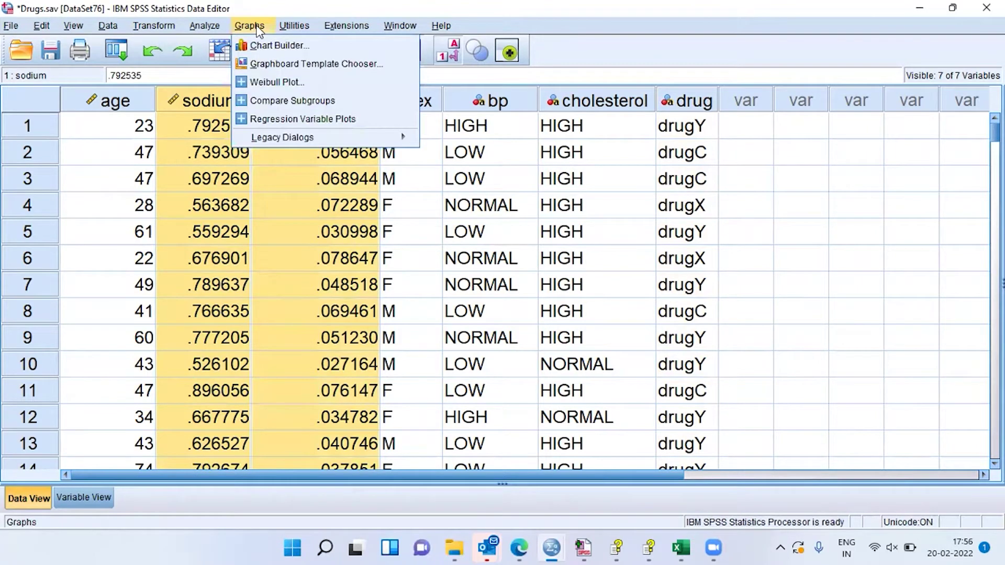
{"action": "left_click", "coordinate": [292, 48]}
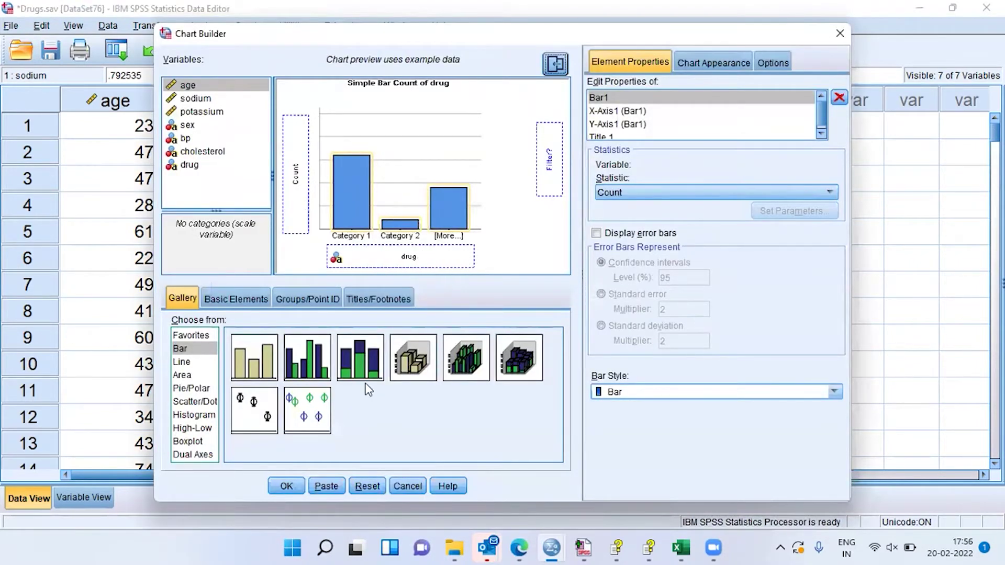
{"action": "left_click", "coordinate": [367, 486]}
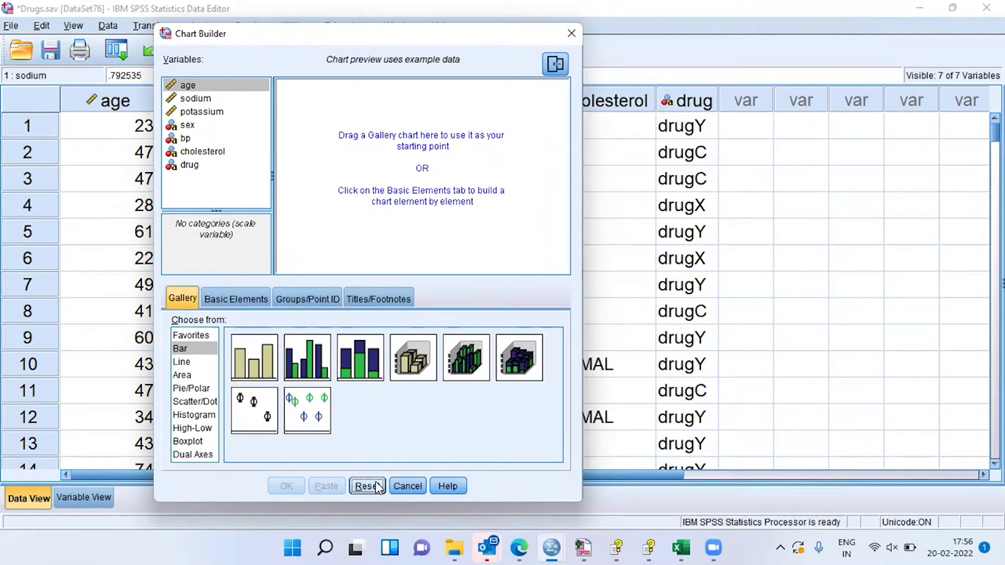
{"action": "left_click", "coordinate": [195, 402]}
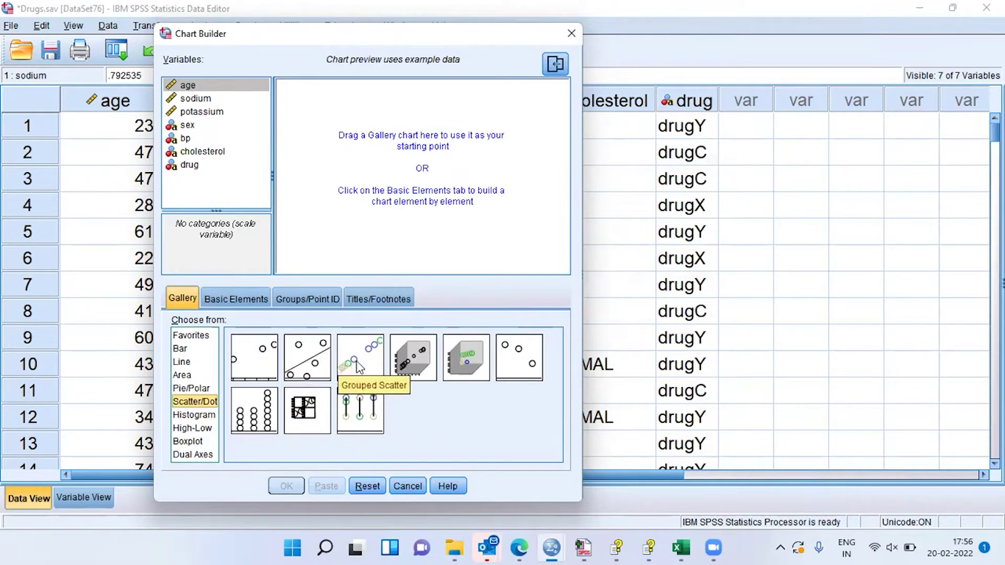
{"action": "left_click_drag", "start_coordinate": [358, 366], "coordinate": [359, 239]}
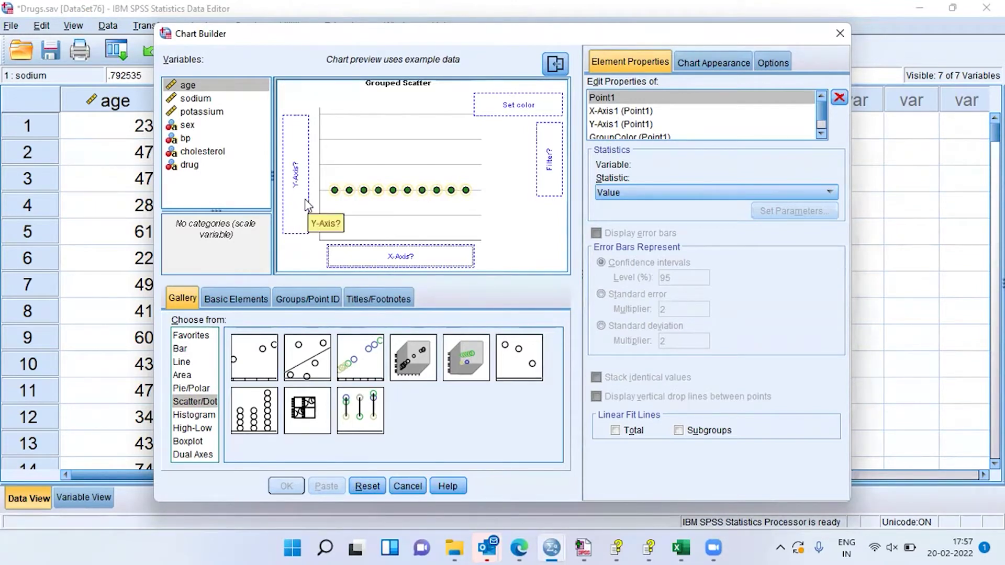
Assign potassium to the Y-axis and sodium to the X-axis of the grouped scatter chart
{"action": "left_click", "coordinate": [195, 114]}
{"action": "left_click_drag", "start_coordinate": [195, 118], "coordinate": [297, 186]}
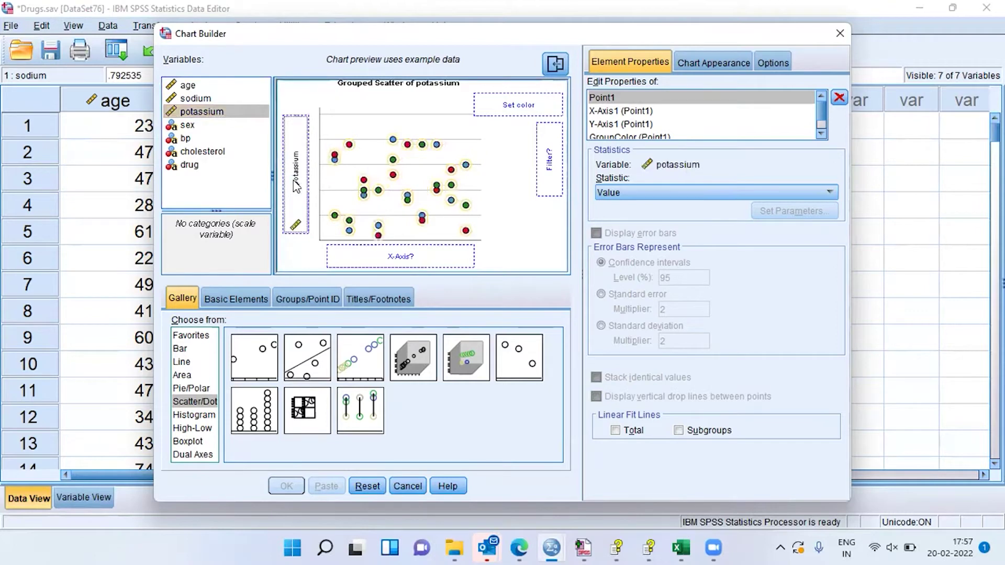
{"action": "left_click", "coordinate": [189, 100]}
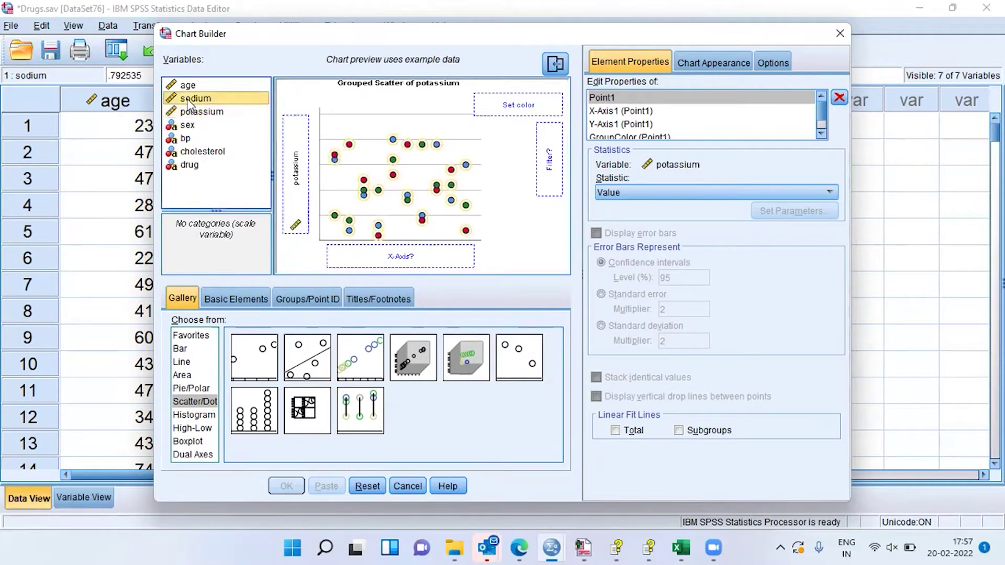
{"action": "left_click_drag", "start_coordinate": [188, 103], "coordinate": [390, 256]}
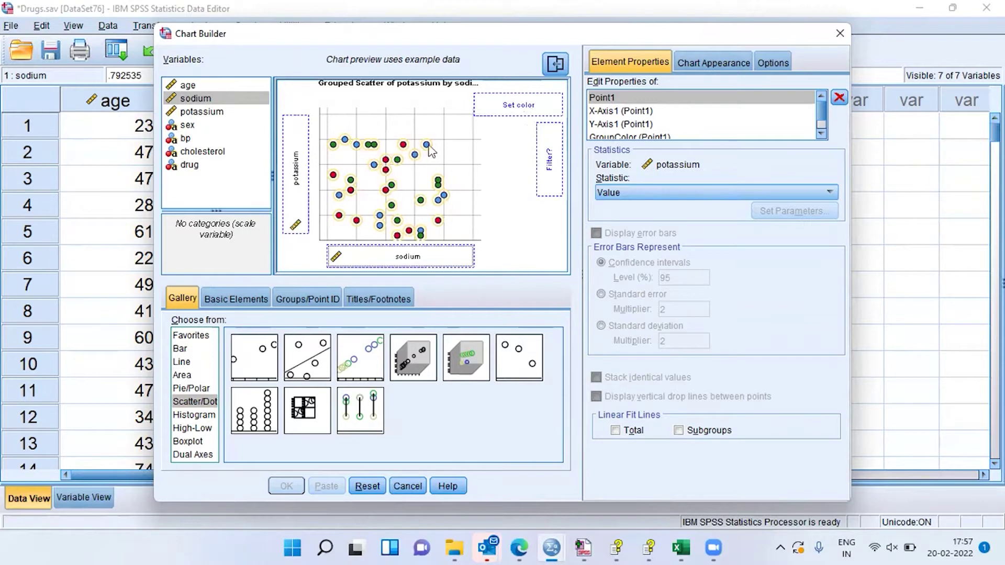
Colour the scatter points by the drug variable and generate the chart
{"action": "left_click", "coordinate": [190, 165]}
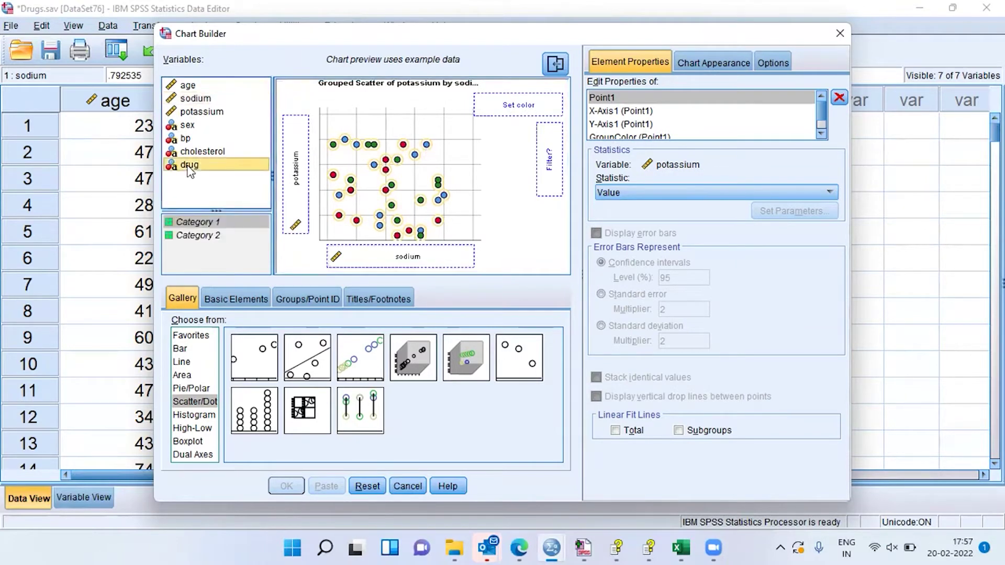
{"action": "left_click_drag", "start_coordinate": [188, 168], "coordinate": [505, 111]}
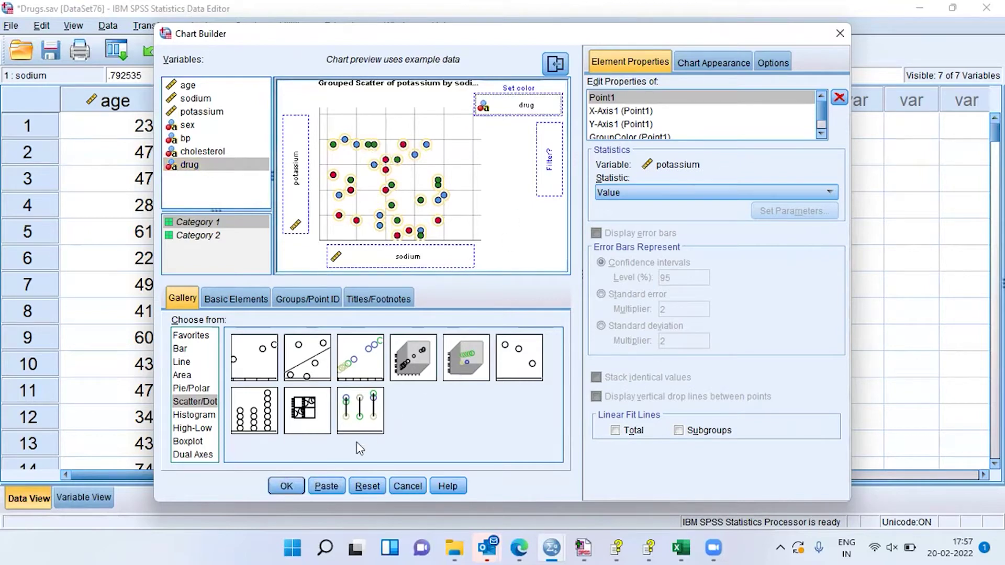
{"action": "left_click", "coordinate": [288, 486]}
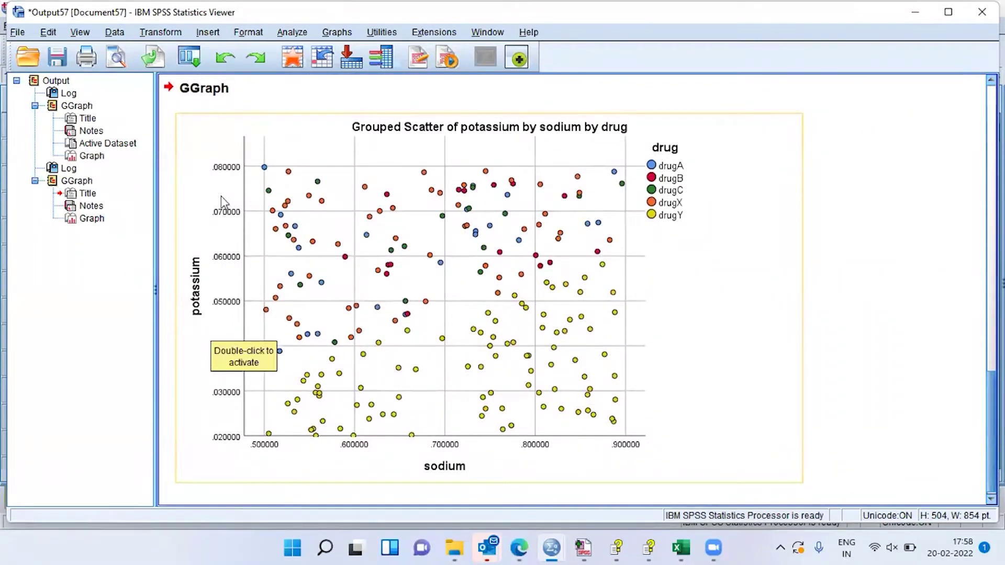
Open the grouped scatter chart of potassium by sodium in a maximized Chart Editor window
{"action": "left_click", "coordinate": [231, 337]}
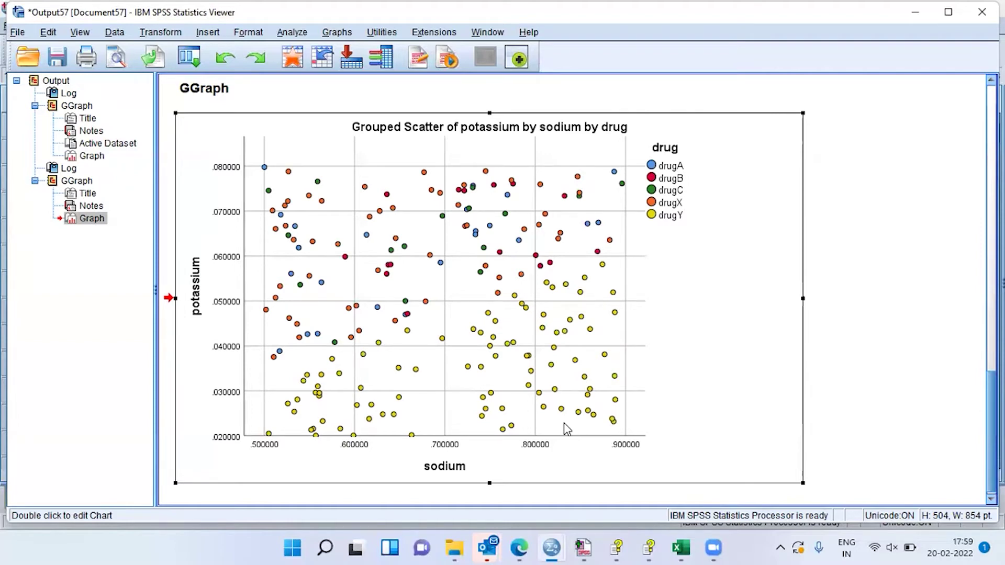
{"action": "double_click", "coordinate": [498, 388]}
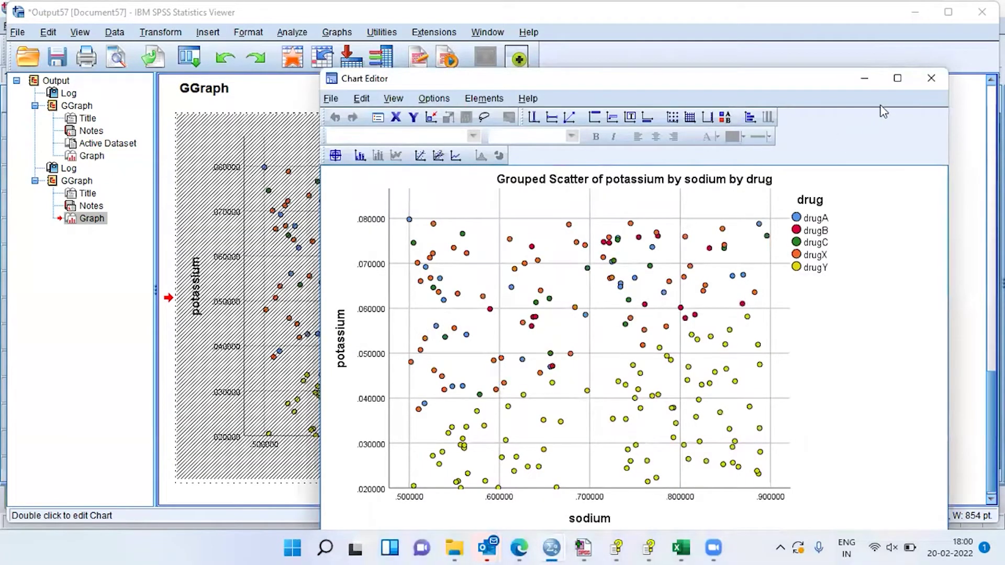
{"action": "left_click", "coordinate": [897, 79]}
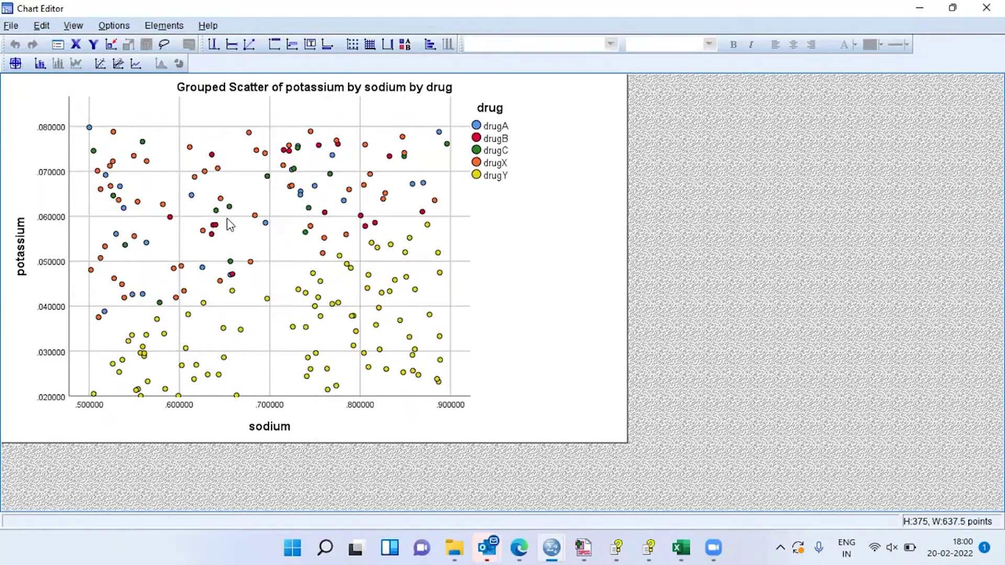
Add an X-axis reference line at sodium 0.7 and a Y-axis reference line at potassium 0.05 to the scatter chart
{"action": "left_click", "coordinate": [213, 46]}
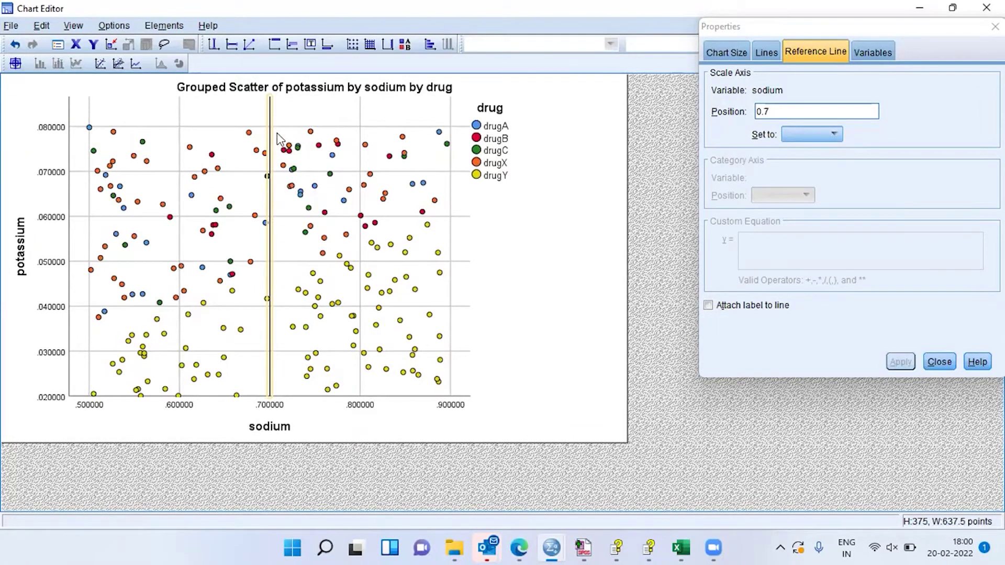
{"action": "left_click", "coordinate": [233, 50]}
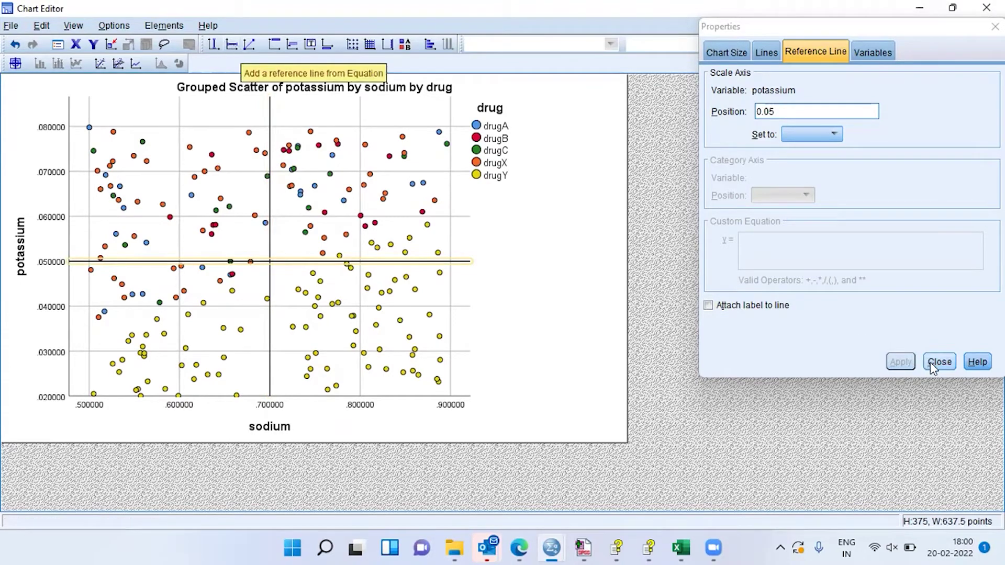
{"action": "left_click", "coordinate": [946, 366]}
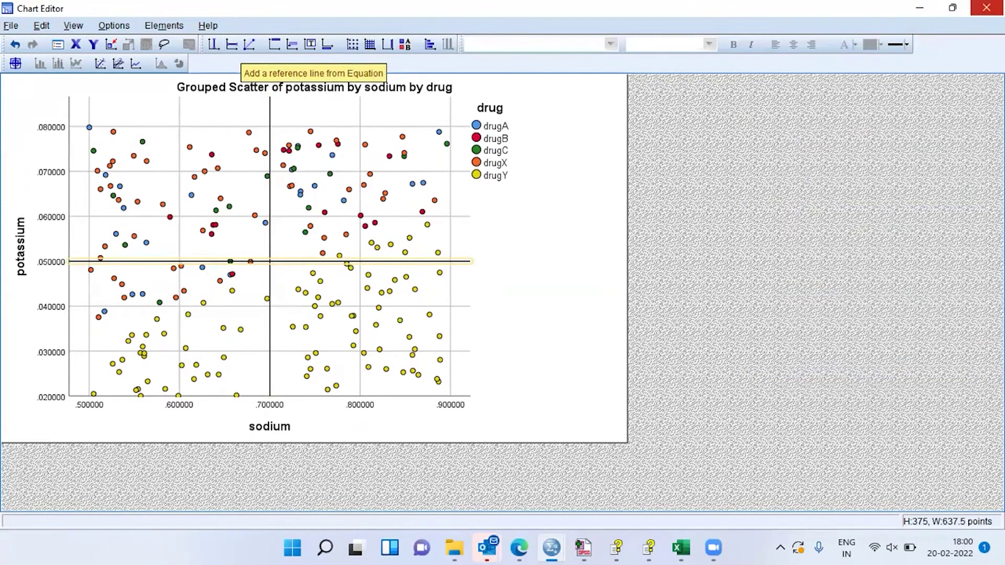
Close the Chart Editor and bring the whole potassium-by-sodium scatter chart into view in the output
{"action": "key", "text": "alt+F4"}
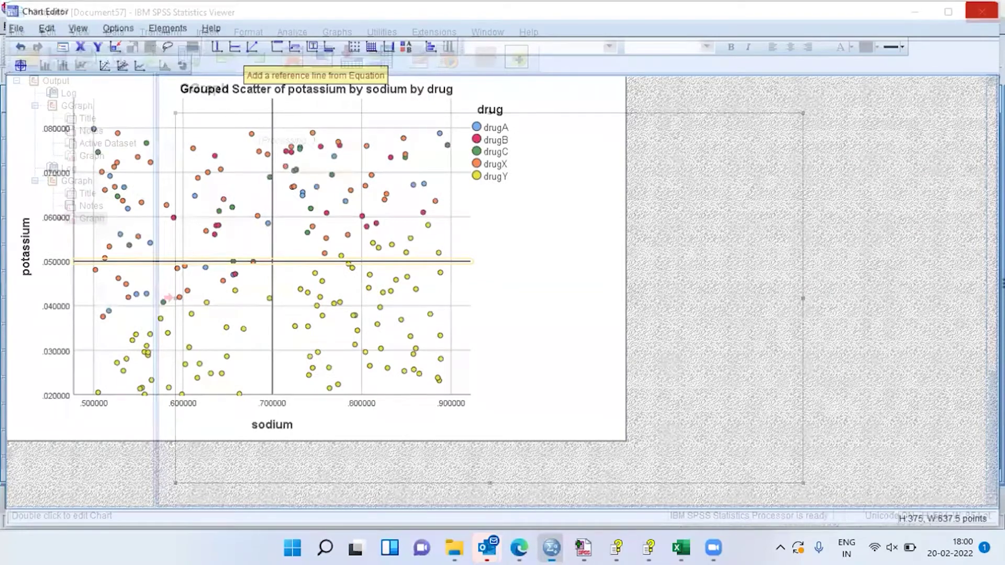
{"action": "scroll", "coordinate": [580, 290], "scroll_direction": "down", "scroll_amount": 5}
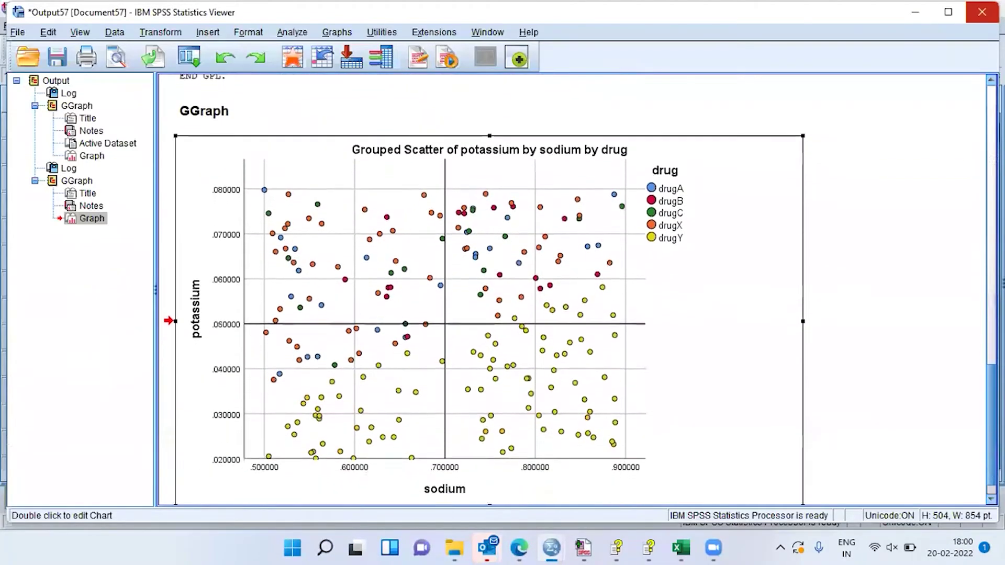
{"action": "scroll", "coordinate": [580, 290], "scroll_direction": "down", "scroll_amount": 1}
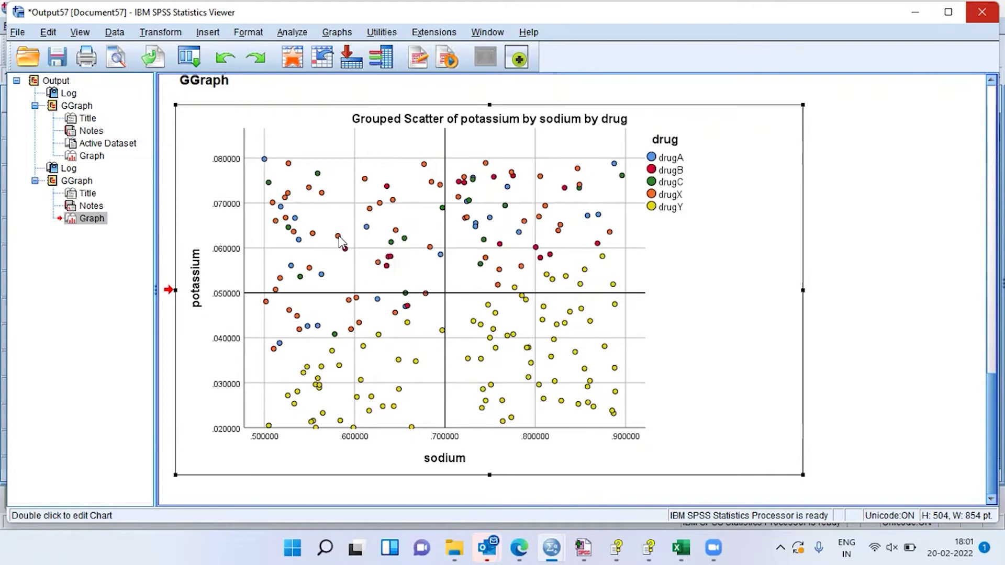
Examine how the drug groups are distributed across the four reference-line quadrants of the scatter chart
{"action": "left_click", "coordinate": [443, 269]}
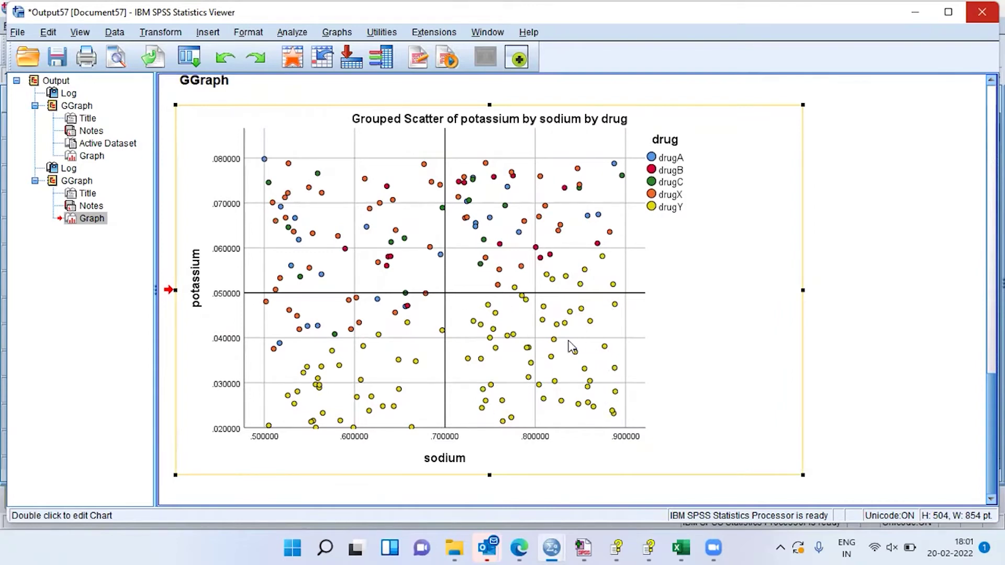
{"action": "double_click", "coordinate": [527, 368]}
{"action": "left_click", "coordinate": [556, 393]}
{"action": "left_click", "coordinate": [390, 365]}
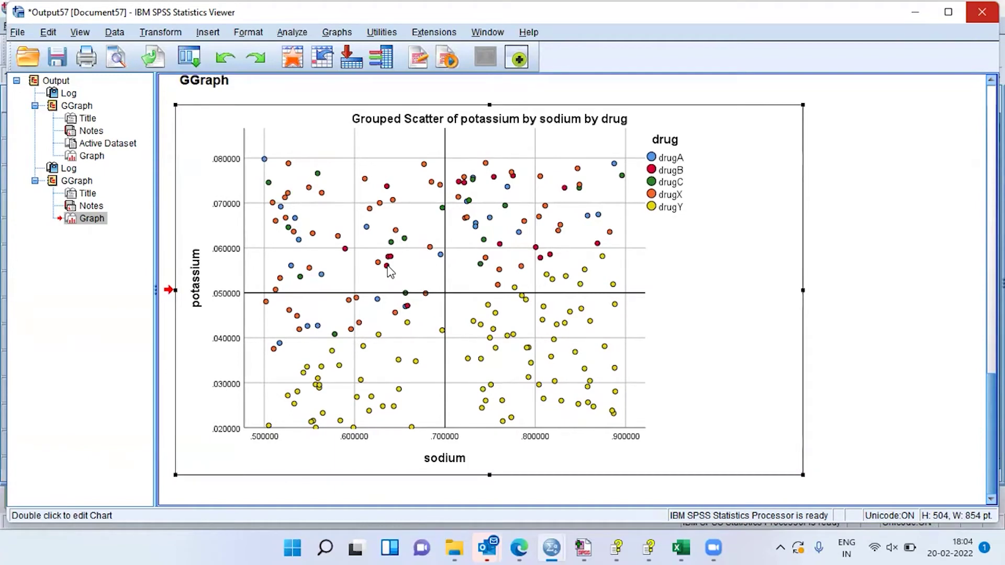
{"action": "left_click", "coordinate": [307, 276]}
{"action": "left_click", "coordinate": [167, 272]}
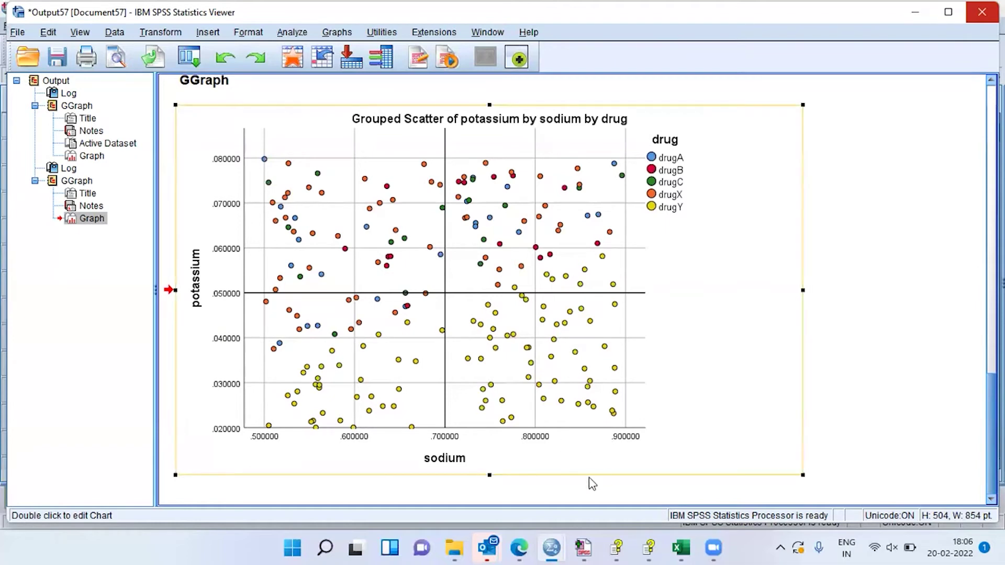
Switch to the Drugs.sav data and start a Compute Variable transformation with the target variable sodium_potassium
{"action": "mouse_move", "coordinate": [554, 547]}
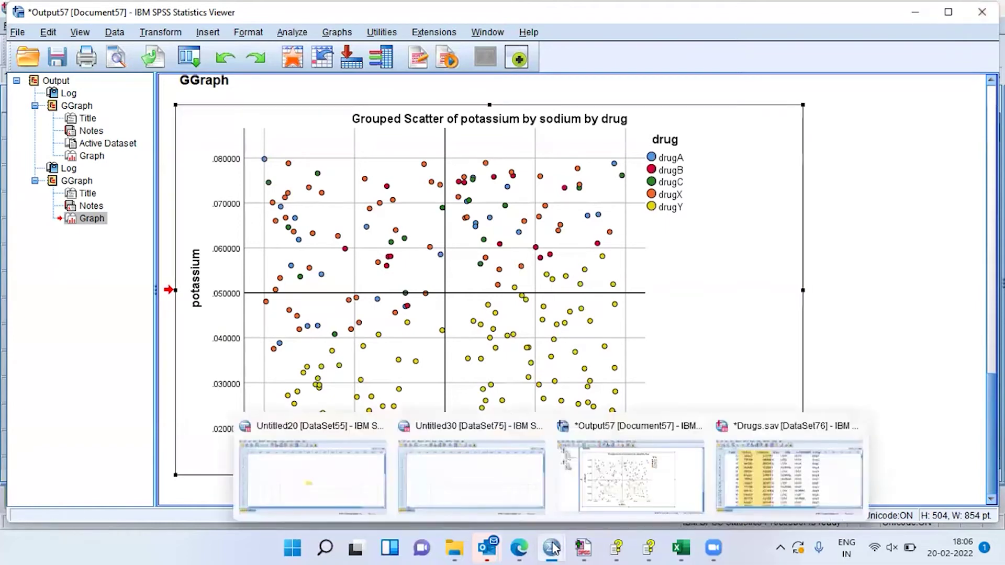
{"action": "left_click", "coordinate": [778, 471]}
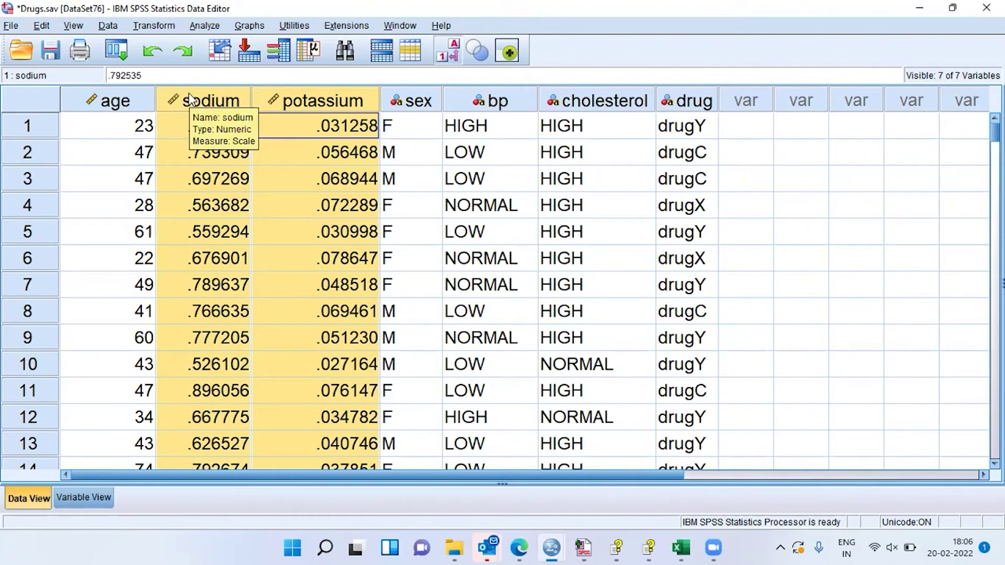
{"action": "left_click", "coordinate": [153, 26]}
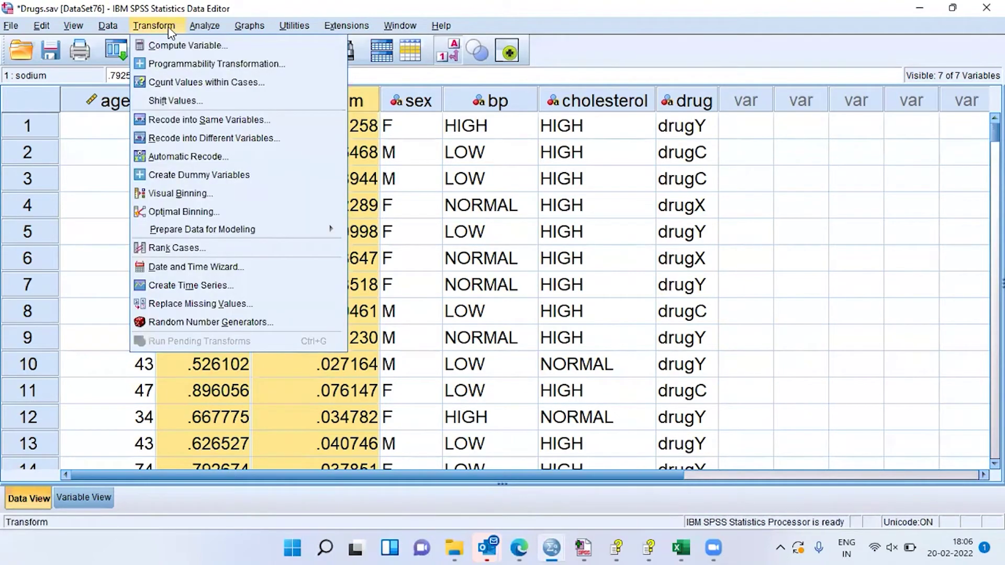
{"action": "left_click", "coordinate": [260, 48]}
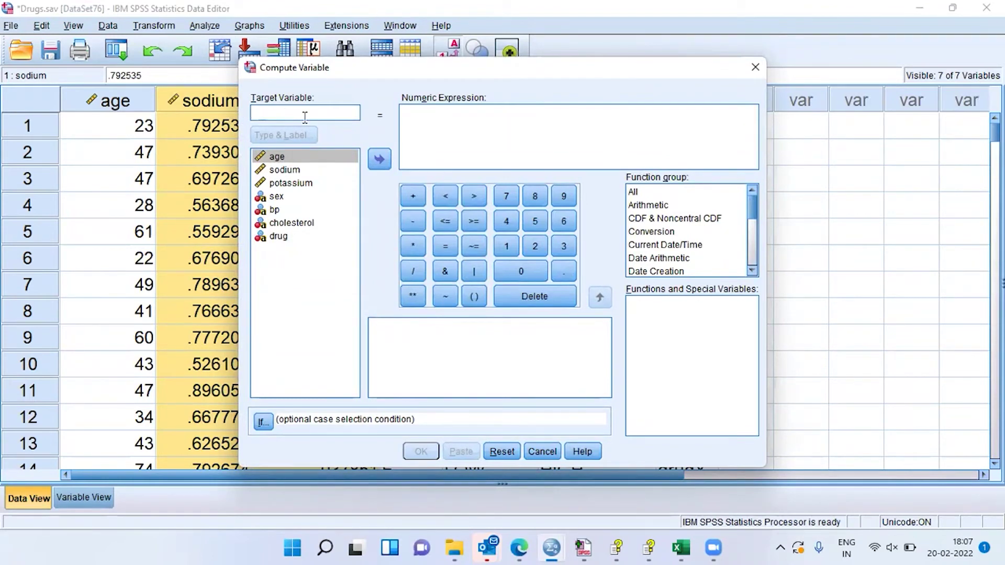
{"action": "type", "text": "so"}
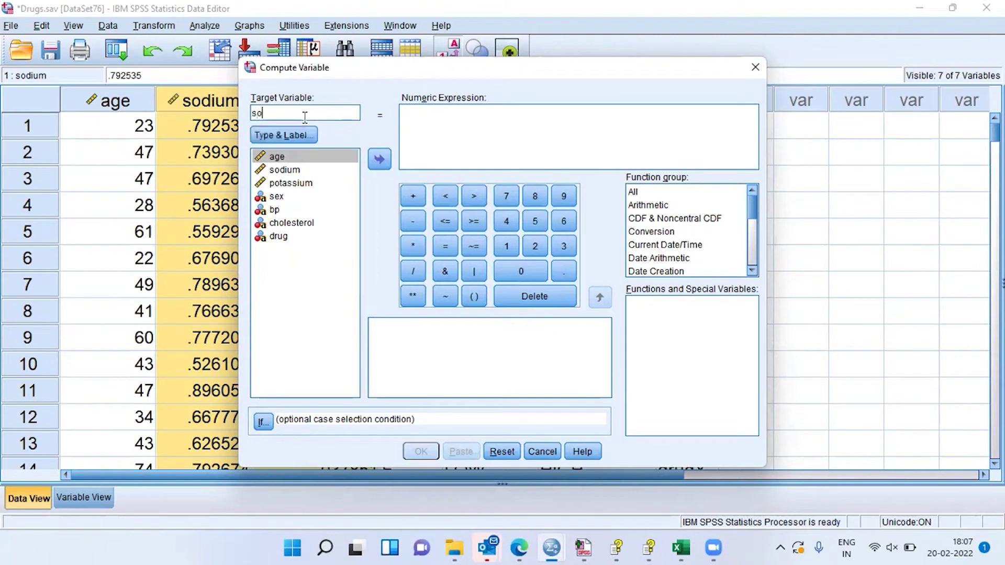
{"action": "type", "text": "dium_potassium"}
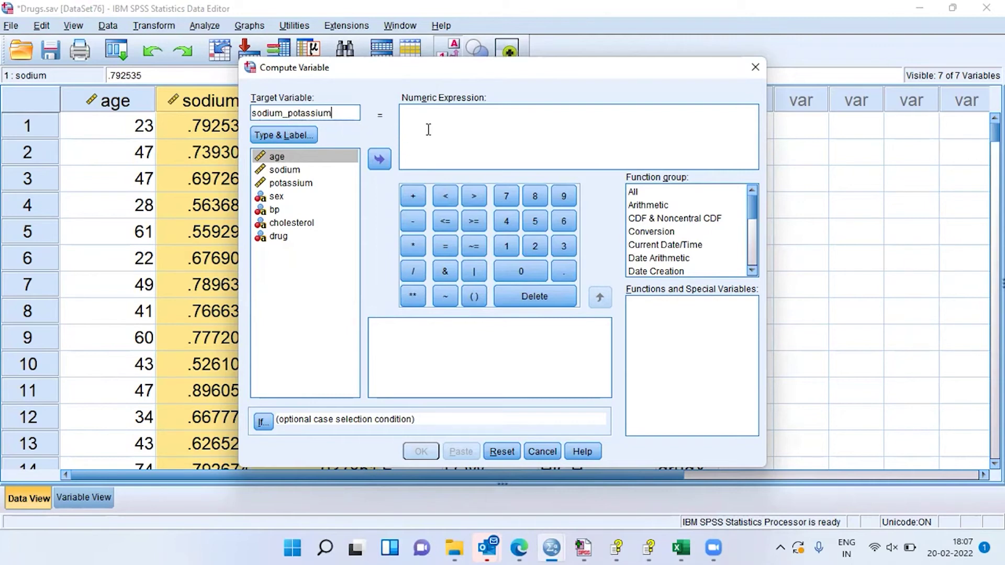
Set the numeric expression to sodium/potassium and compute the new variable
{"action": "left_click", "coordinate": [413, 116]}
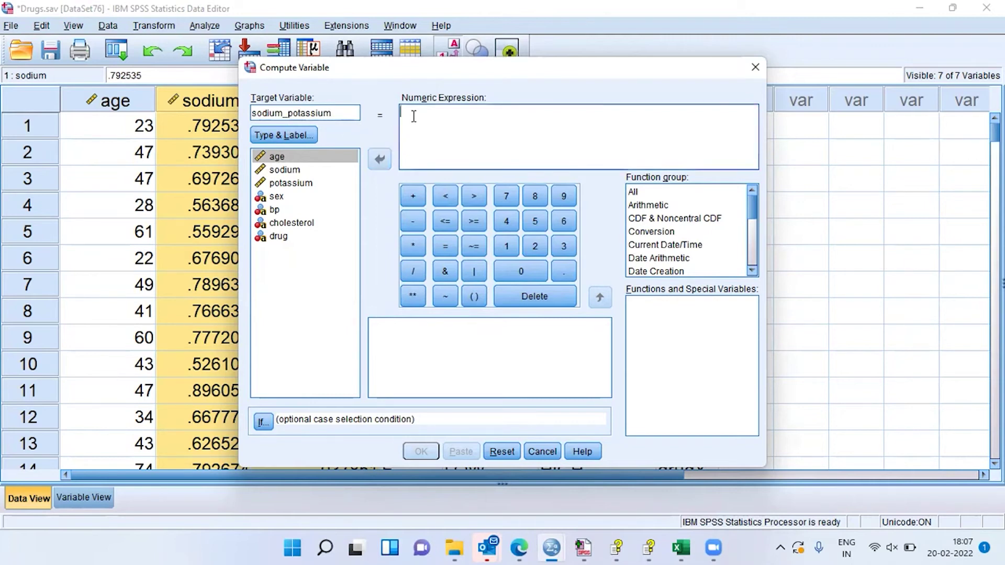
{"action": "left_click", "coordinate": [277, 170]}
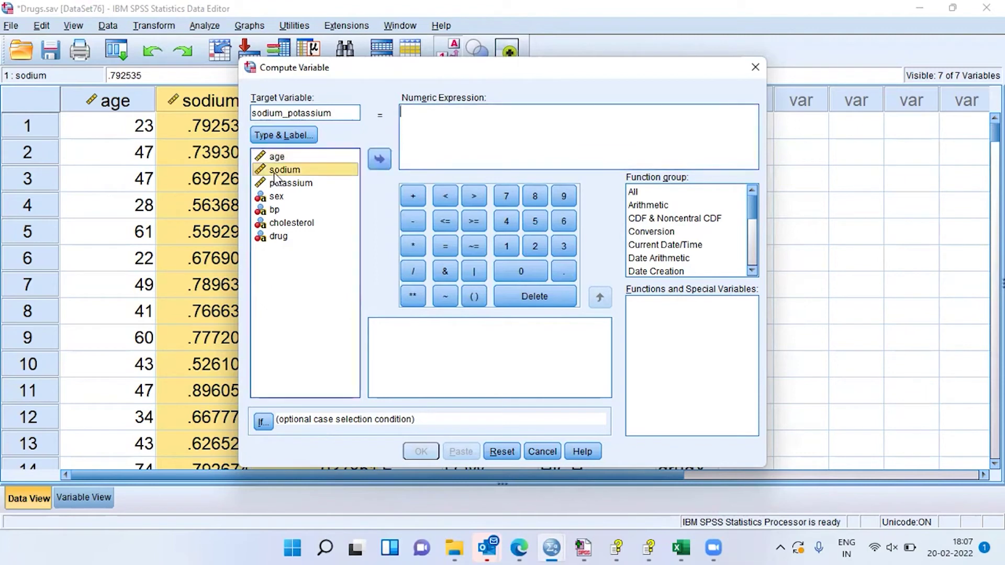
{"action": "left_click", "coordinate": [378, 159]}
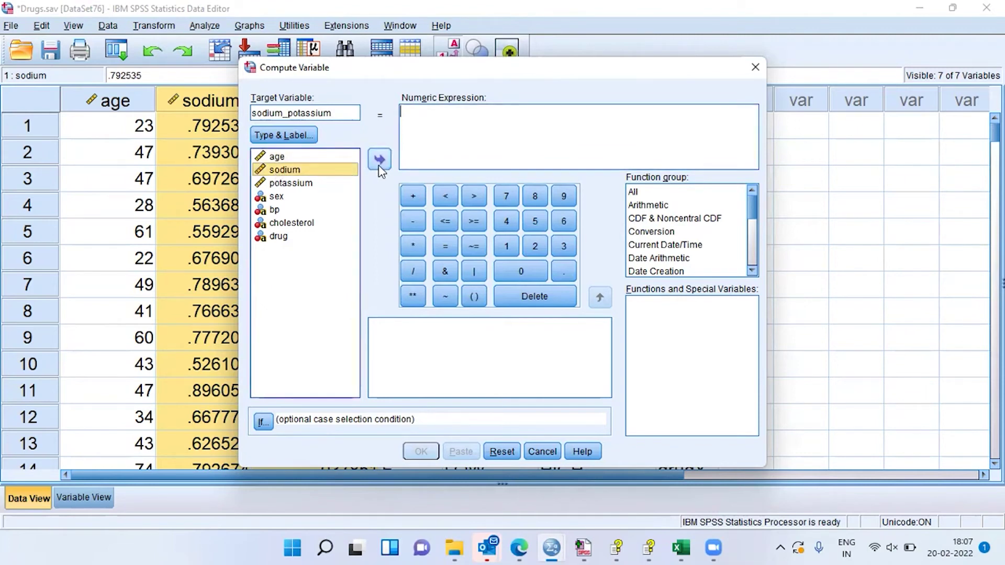
{"action": "type", "text": "/"}
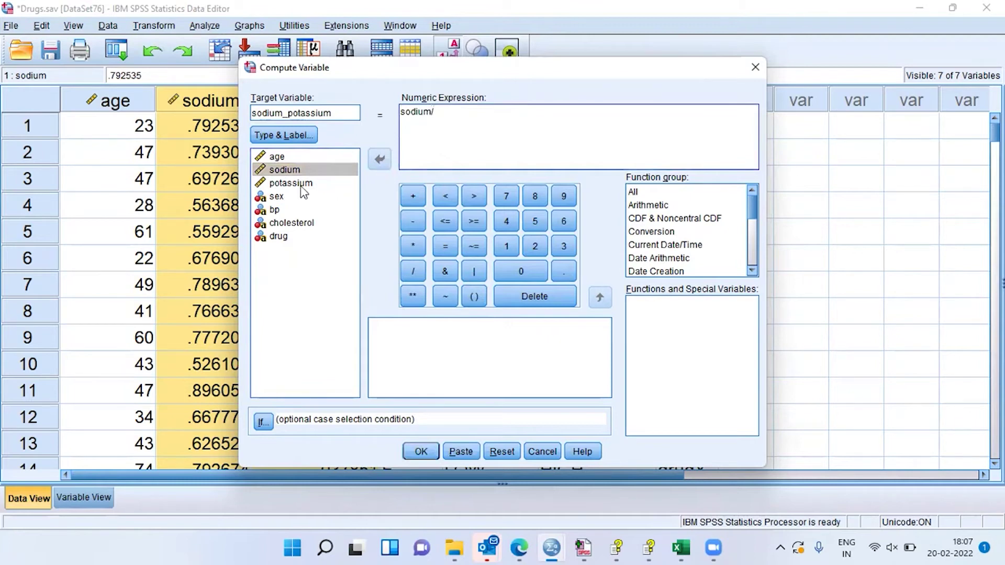
{"action": "left_click", "coordinate": [296, 183]}
{"action": "left_click", "coordinate": [378, 160]}
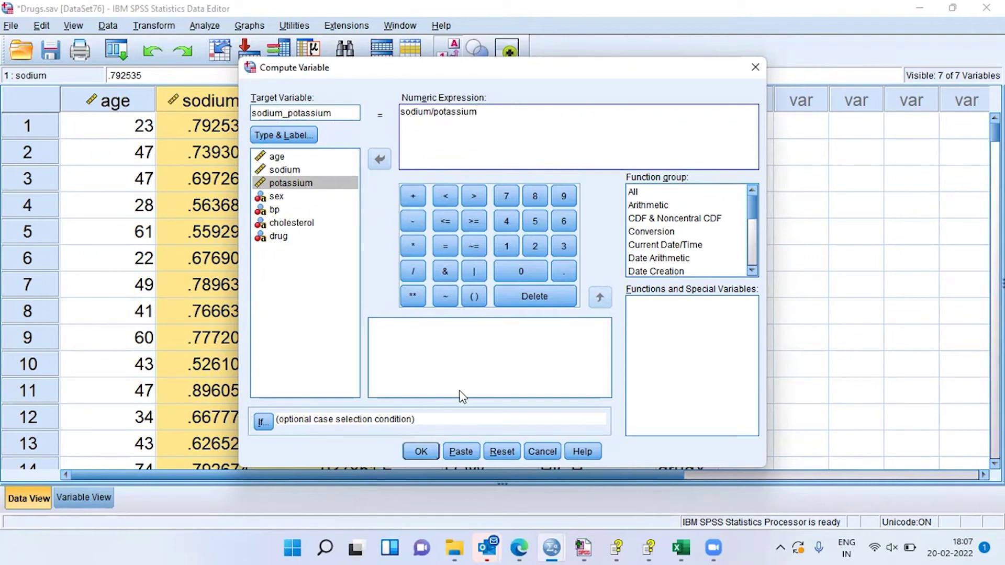
{"action": "left_click", "coordinate": [420, 451]}
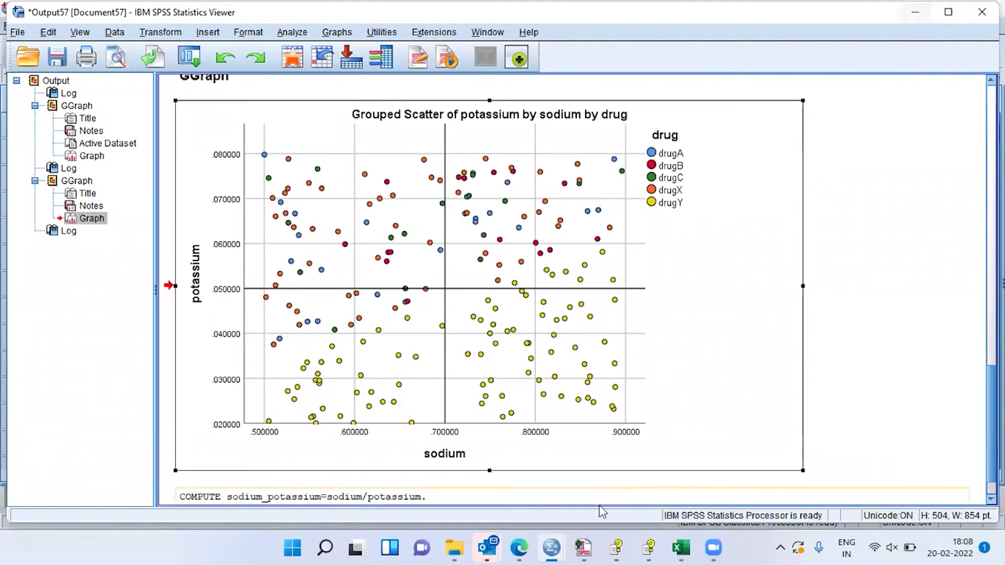
Return to the Drugs.sav data and examine the sodium_potassium column from the first case to the last
{"action": "mouse_move", "coordinate": [551, 548]}
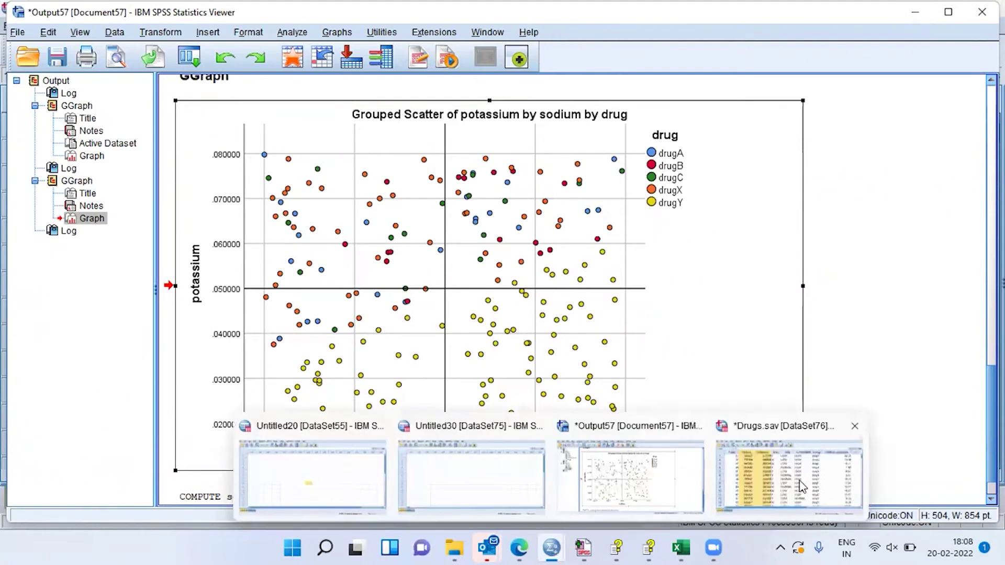
{"action": "left_click", "coordinate": [752, 473]}
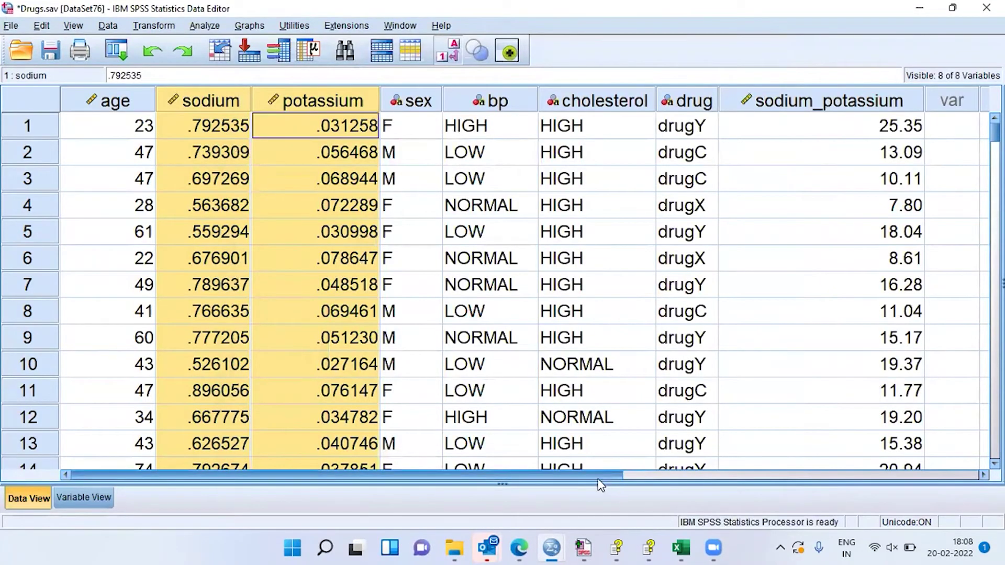
{"action": "left_click_drag", "start_coordinate": [600, 478], "coordinate": [615, 478]}
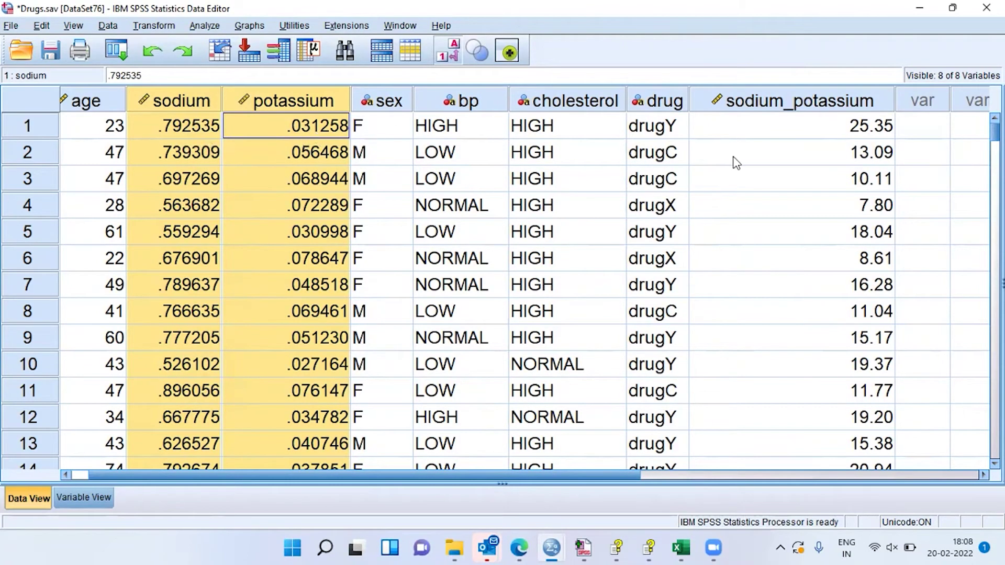
{"action": "left_click", "coordinate": [807, 116]}
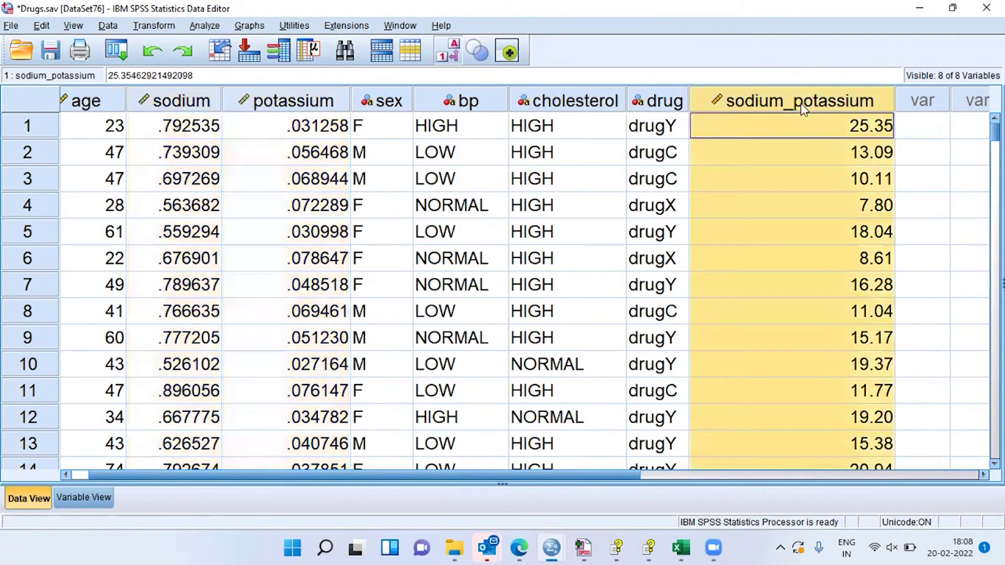
{"action": "left_click", "coordinate": [872, 139]}
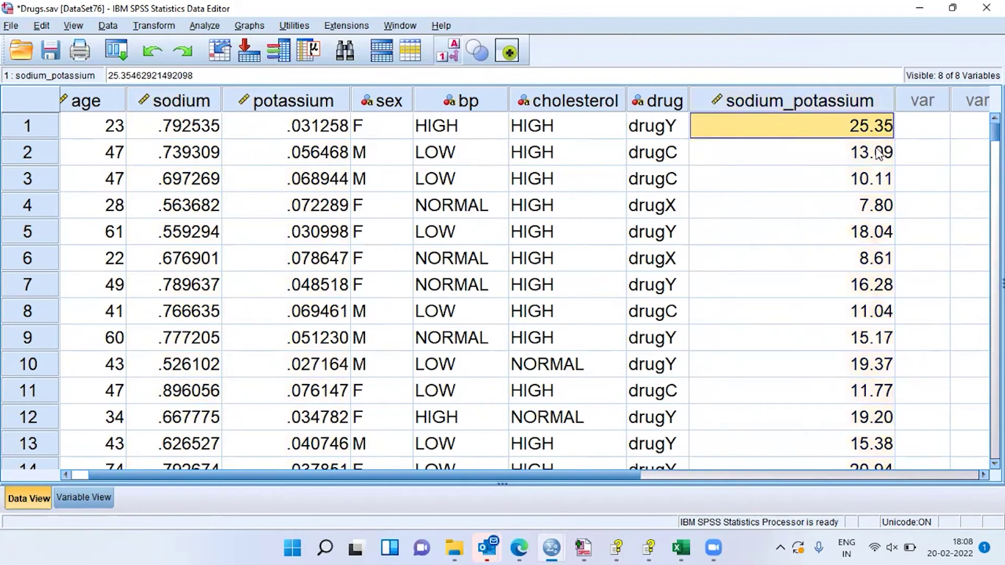
{"action": "left_click", "coordinate": [883, 157]}
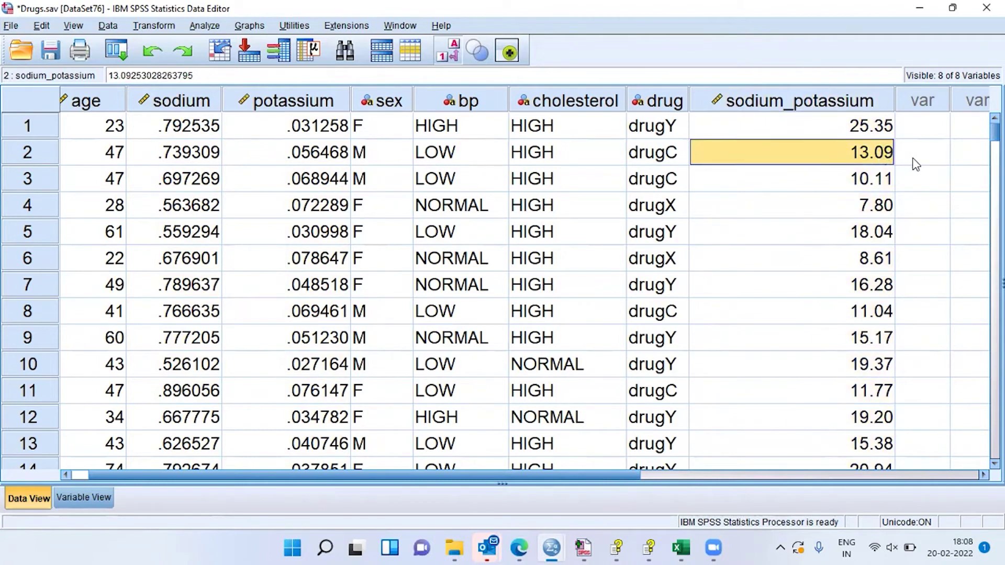
{"action": "key", "text": "Down"}
{"action": "key", "text": "ctrl+Down"}
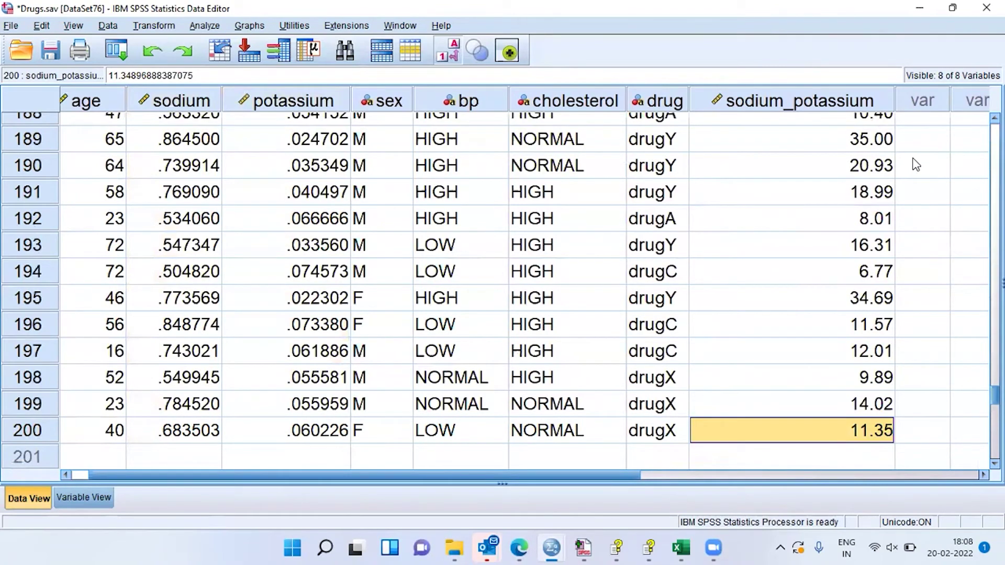
{"action": "key", "text": "ctrl+Up"}
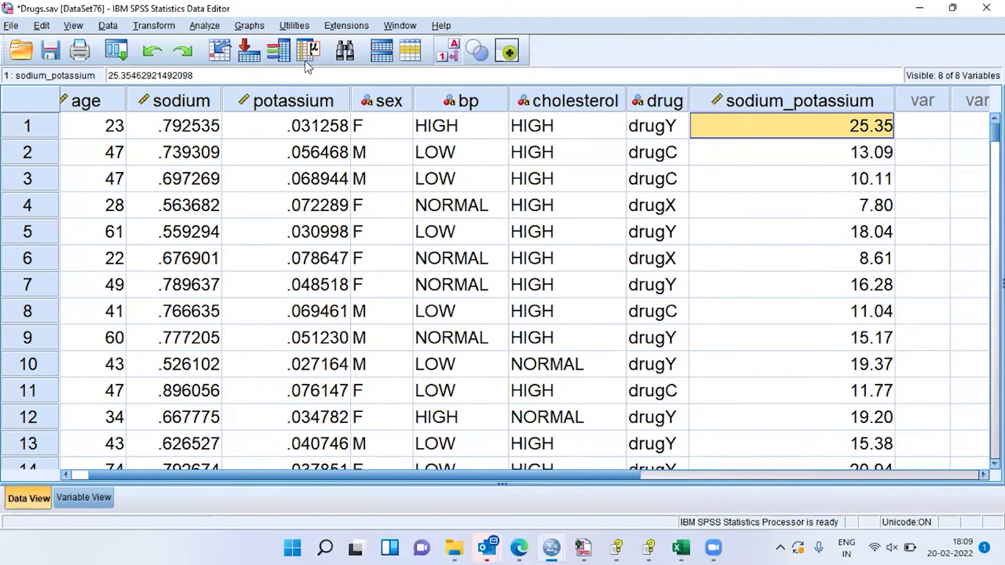
Open the Chart Builder, reset the previous scatter chart setup and place a stacked histogram on the canvas
{"action": "left_click", "coordinate": [257, 27]}
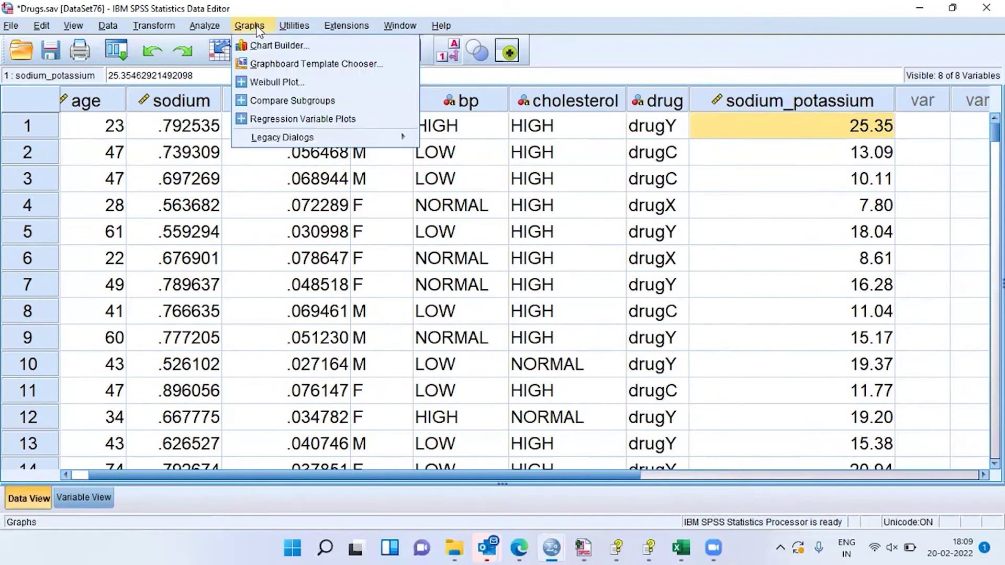
{"action": "left_click", "coordinate": [321, 47]}
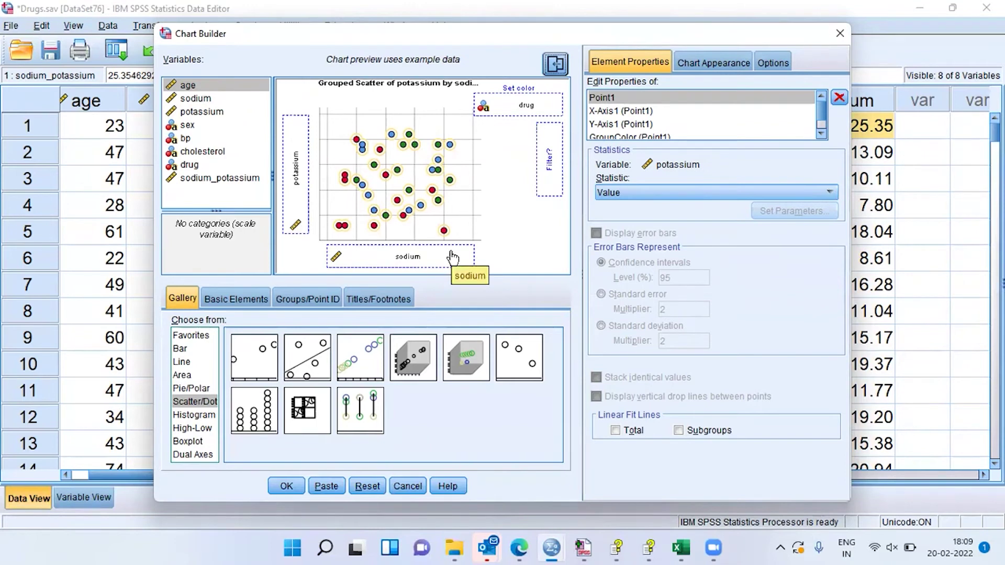
{"action": "left_click", "coordinate": [367, 486]}
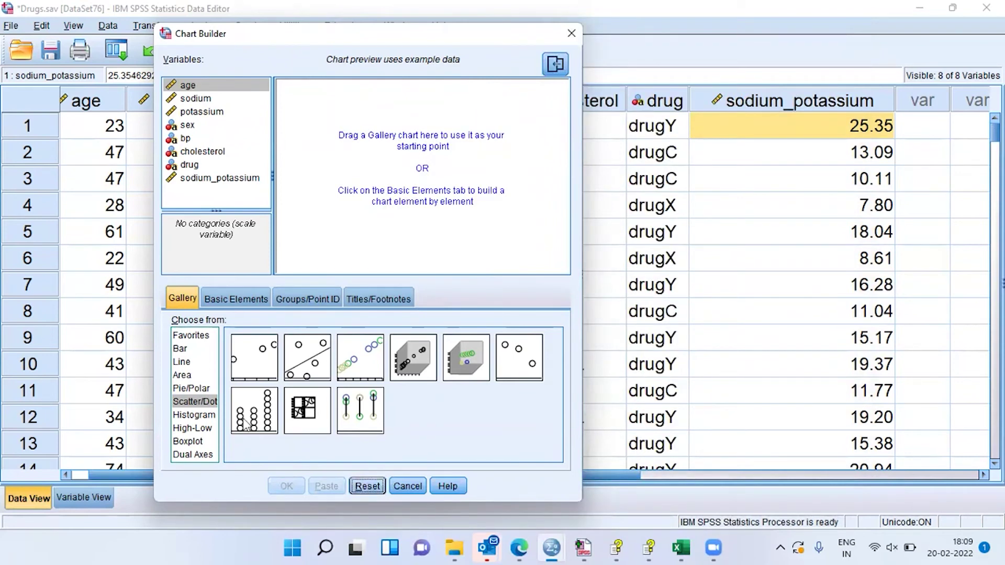
{"action": "left_click", "coordinate": [198, 402]}
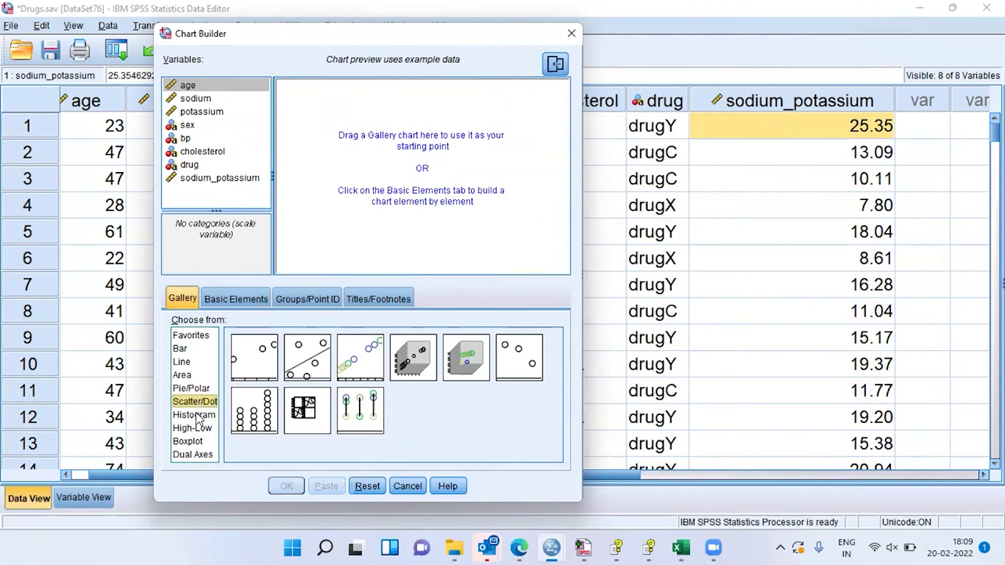
{"action": "left_click", "coordinate": [198, 415]}
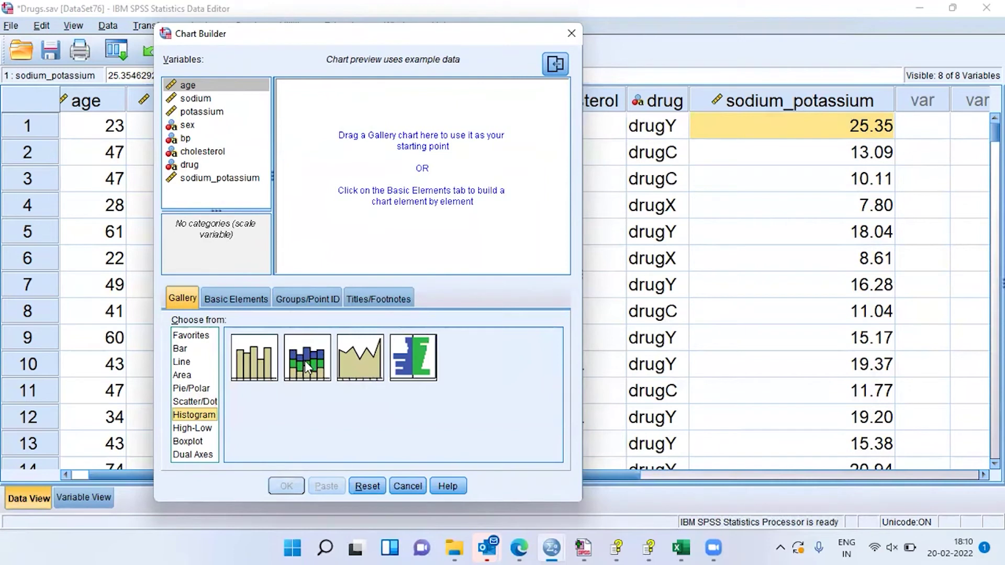
{"action": "left_click_drag", "start_coordinate": [304, 360], "coordinate": [337, 234]}
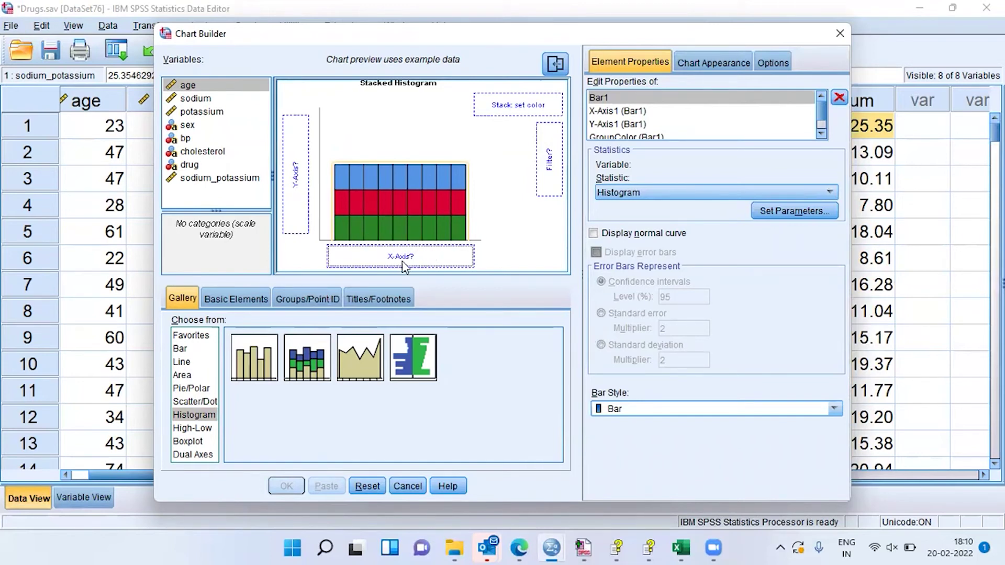
Assign sodium_potassium to the histogram's horizontal axis and drug to its stack colour, and generate the chart
{"action": "left_click", "coordinate": [230, 180]}
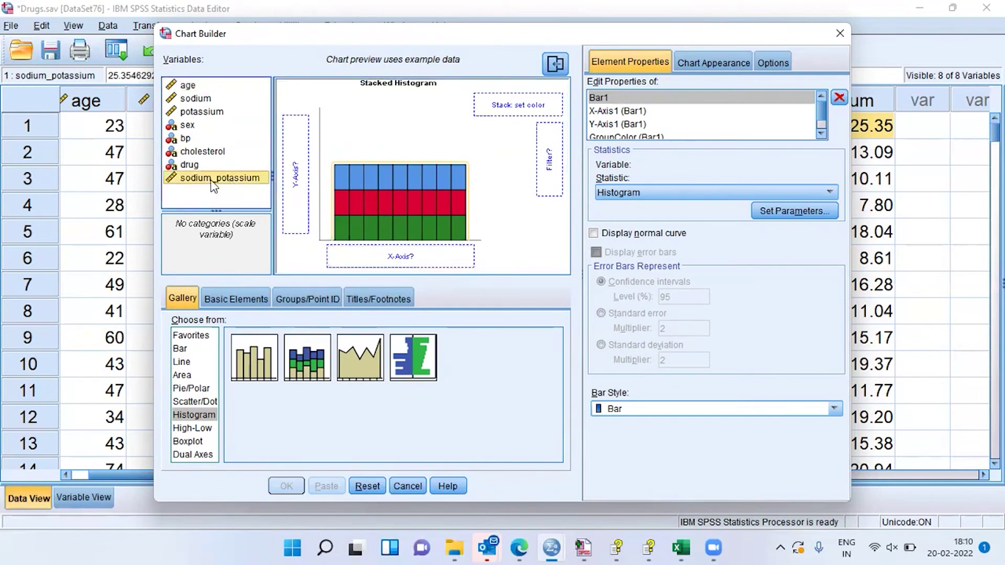
{"action": "left_click_drag", "start_coordinate": [209, 184], "coordinate": [381, 259]}
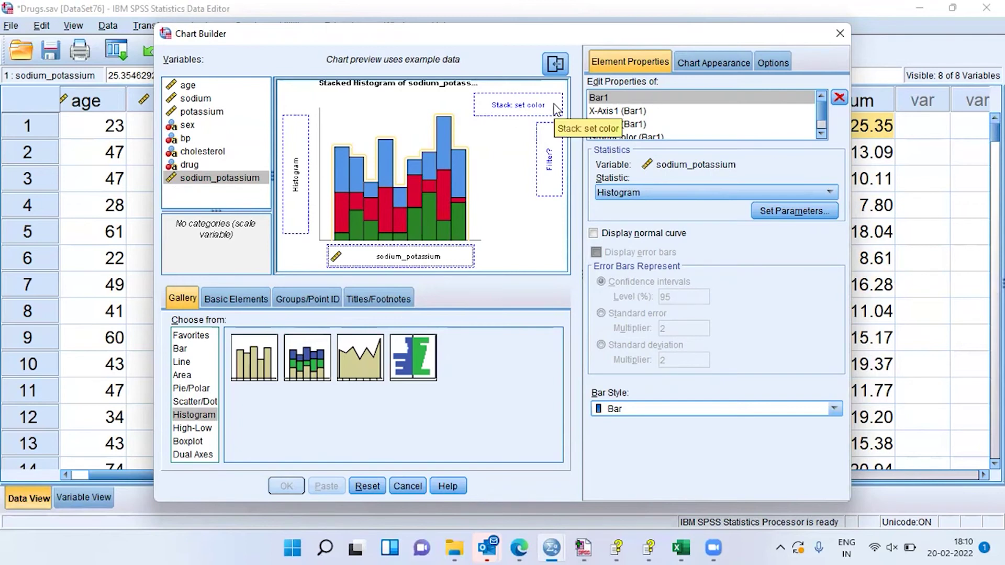
{"action": "left_click", "coordinate": [191, 165]}
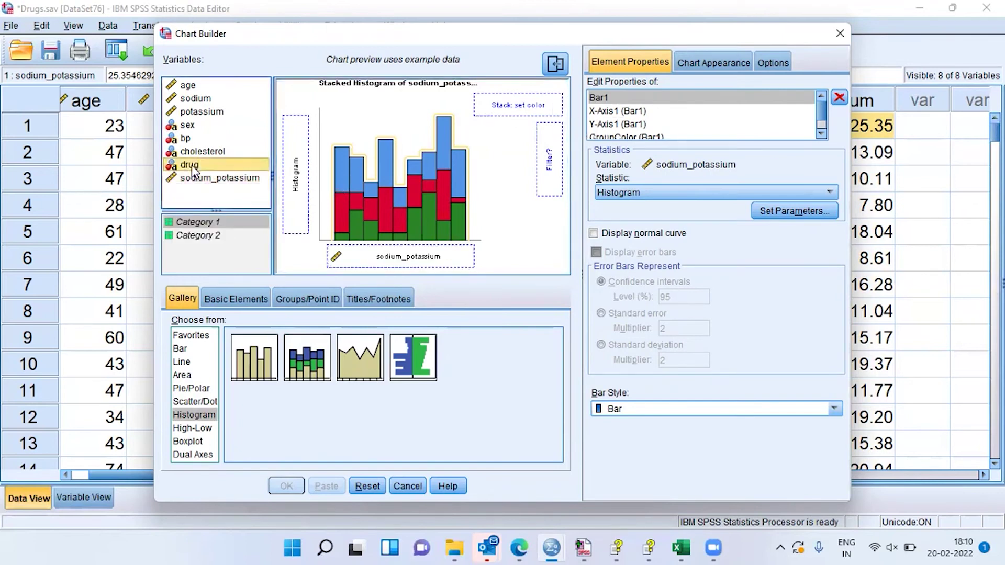
{"action": "left_click_drag", "start_coordinate": [192, 165], "coordinate": [506, 103]}
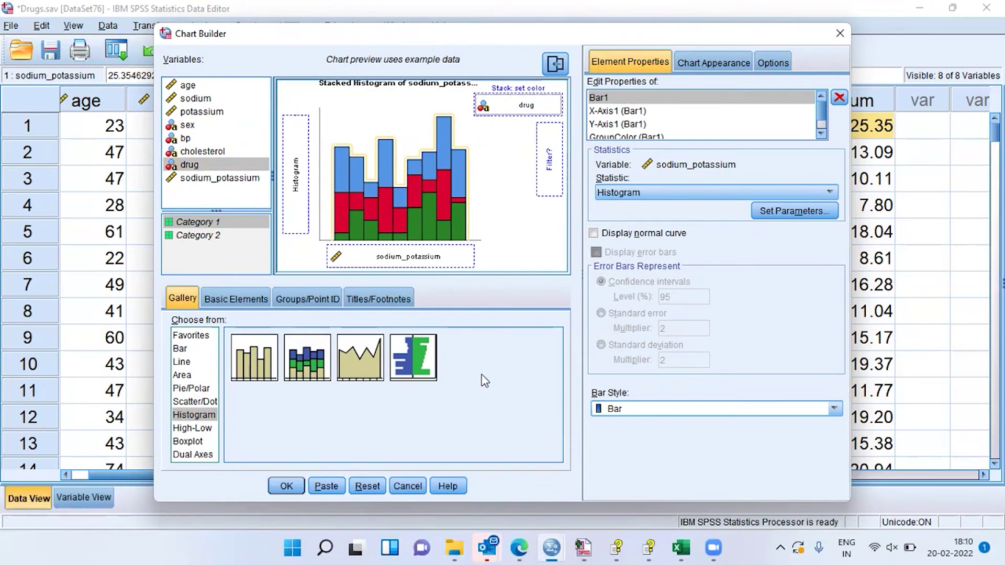
{"action": "left_click", "coordinate": [286, 487]}
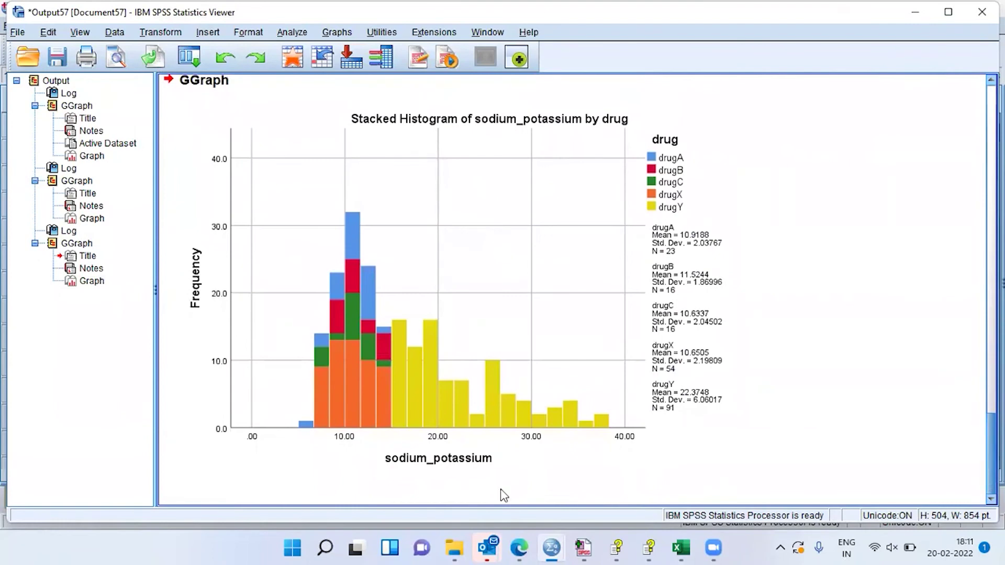
Examine the stacked histogram of sodium_potassium by drug, comparing each drug's statistics and the ratio where drugY begins
{"action": "left_click", "coordinate": [397, 470]}
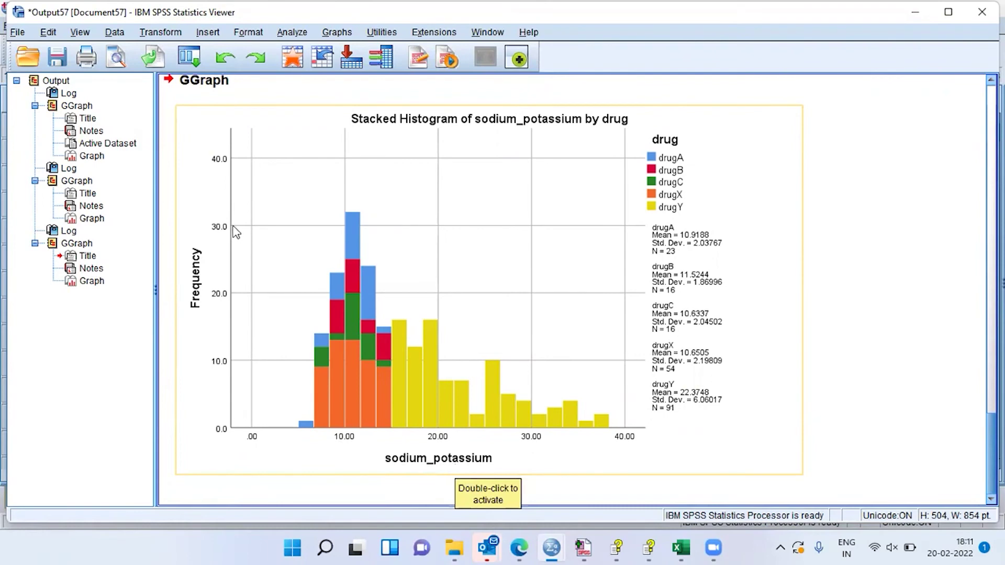
{"action": "left_click", "coordinate": [283, 419]}
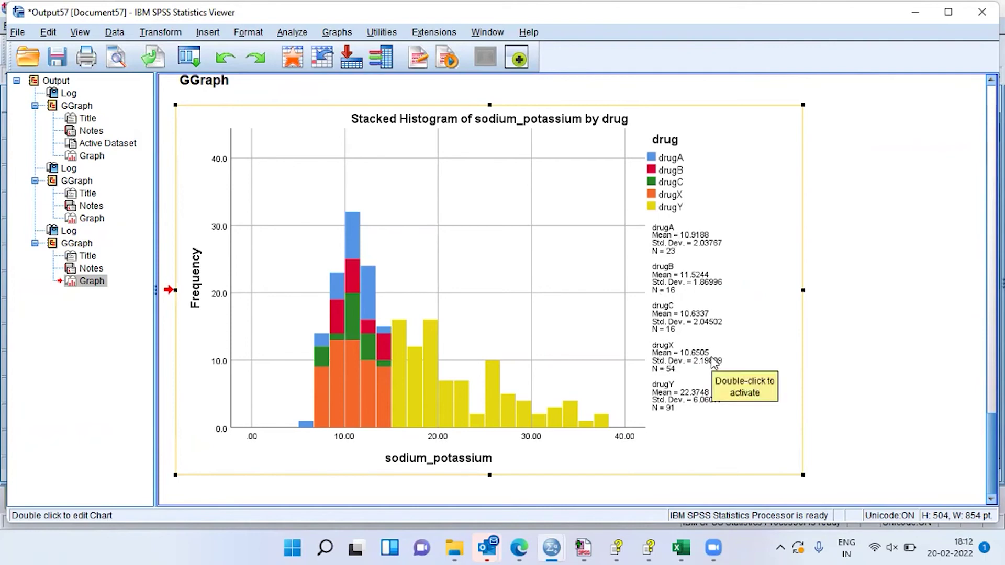
{"action": "left_click", "coordinate": [761, 355]}
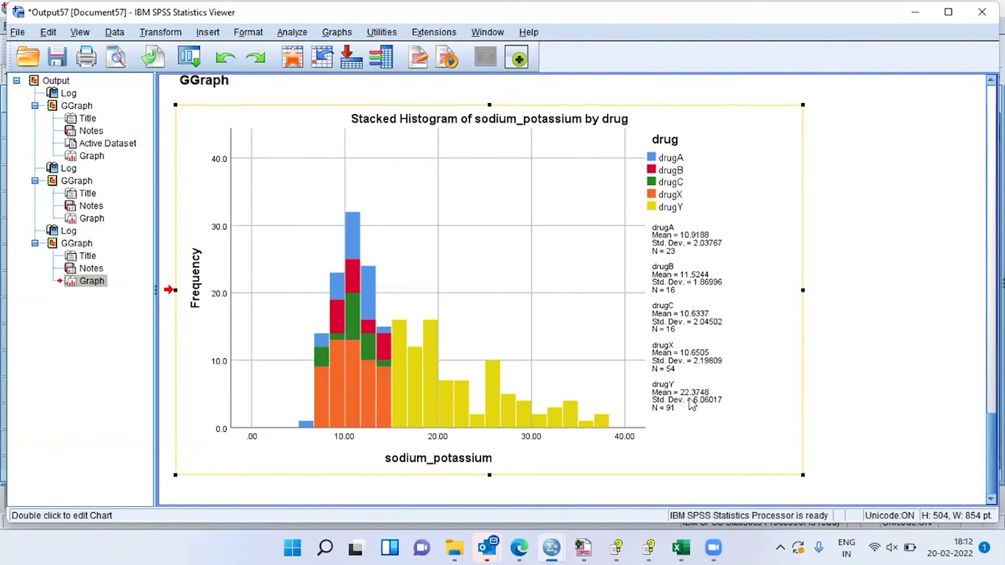
{"action": "left_click", "coordinate": [724, 396]}
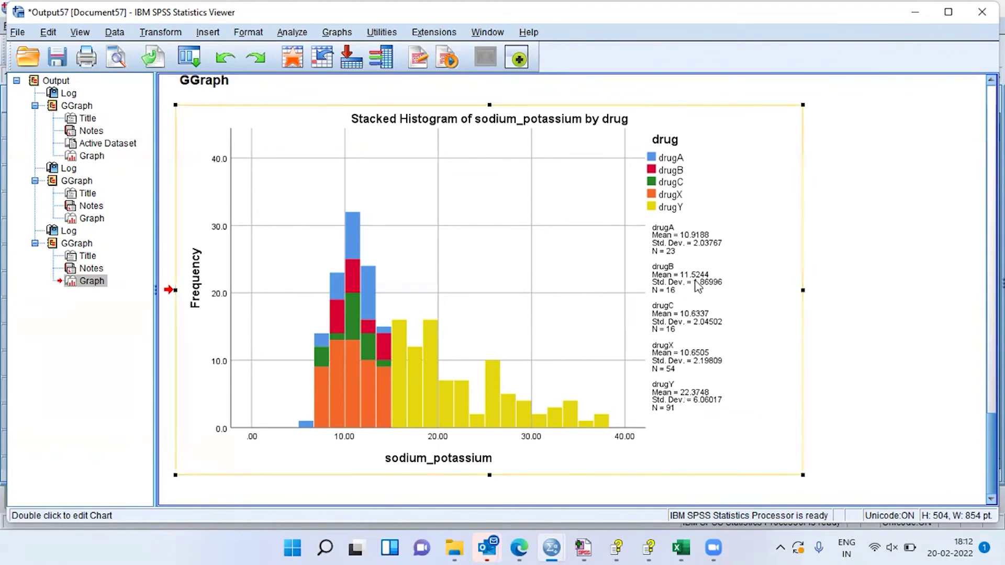
{"action": "left_click", "coordinate": [681, 422]}
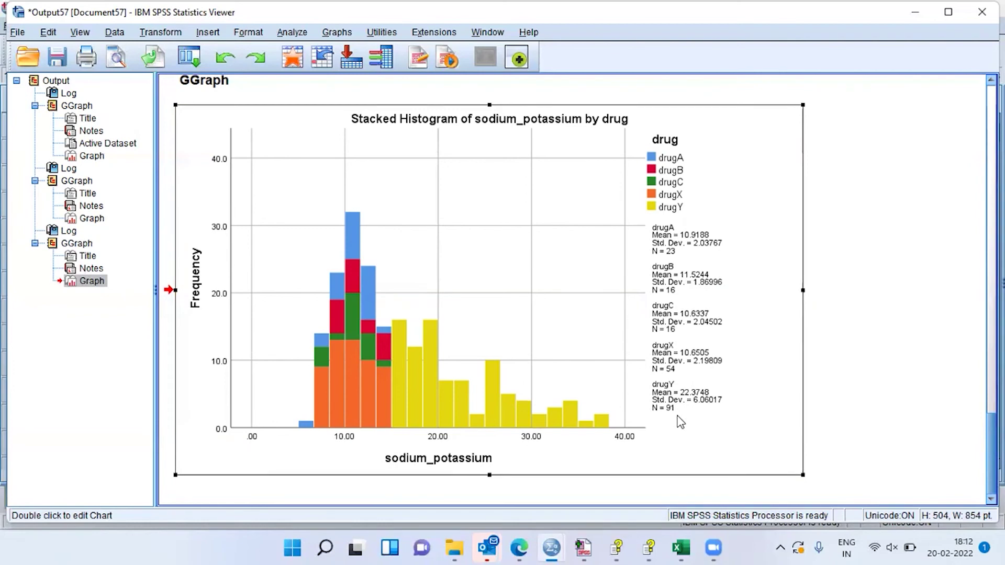
{"action": "left_click", "coordinate": [680, 422]}
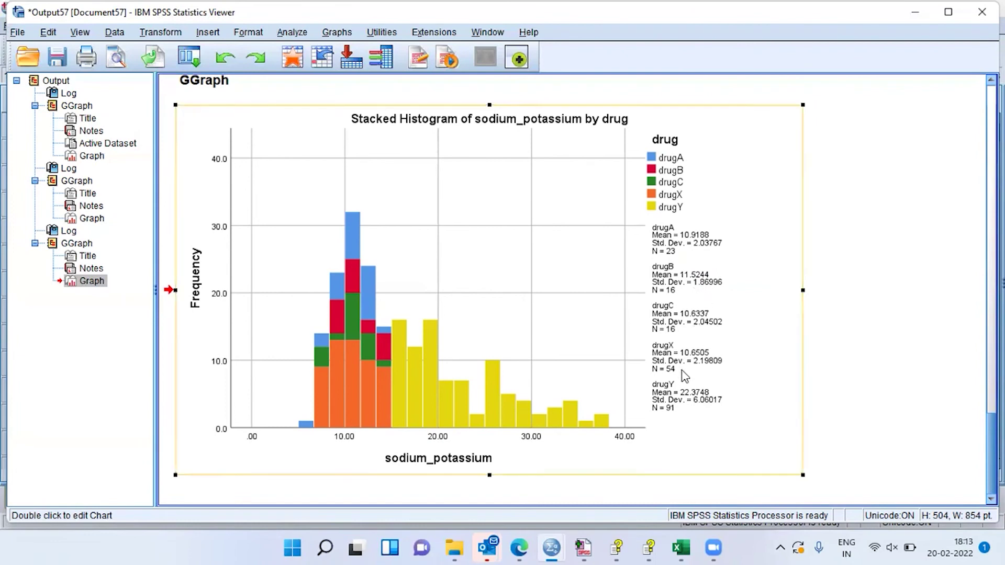
{"action": "left_click", "coordinate": [744, 416]}
{"action": "left_click", "coordinate": [396, 399]}
{"action": "left_click", "coordinate": [394, 432]}
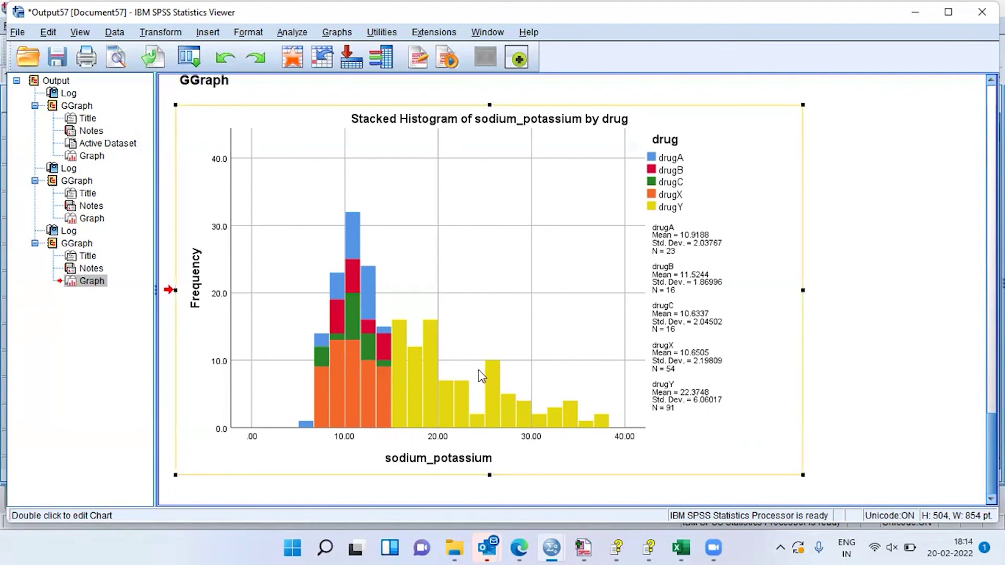
{"action": "double_click", "coordinate": [394, 431]}
{"action": "left_click", "coordinate": [393, 432]}
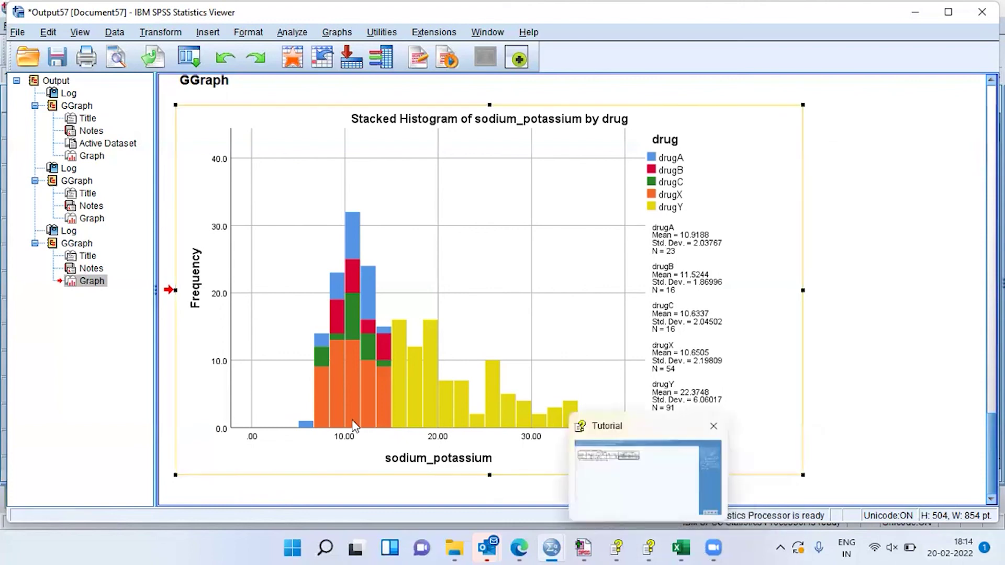
Review the drug bar chart and the grouped potassium-sodium scatter plot, and return to the stacked histogram
{"action": "left_click", "coordinate": [94, 157]}
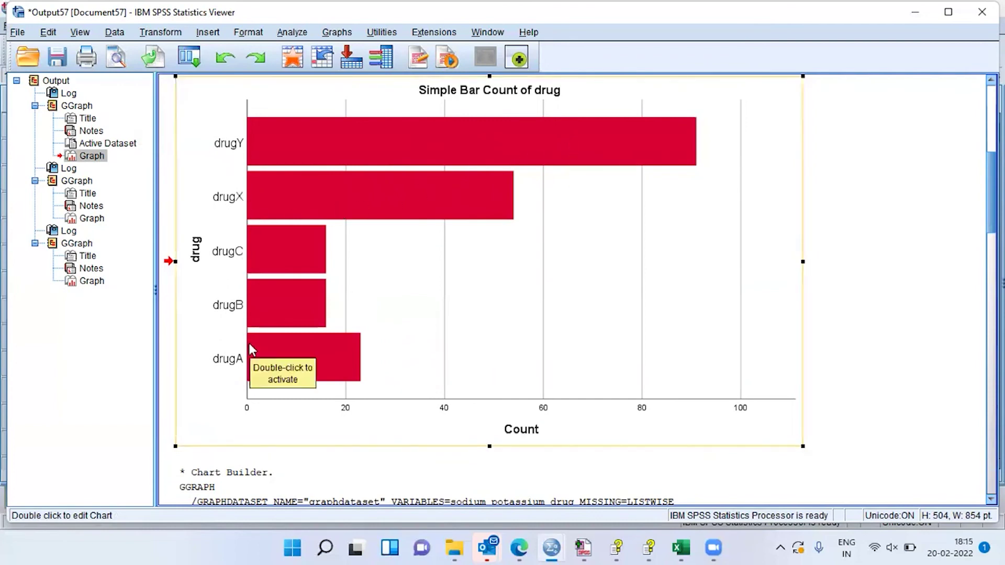
{"action": "left_click", "coordinate": [91, 218]}
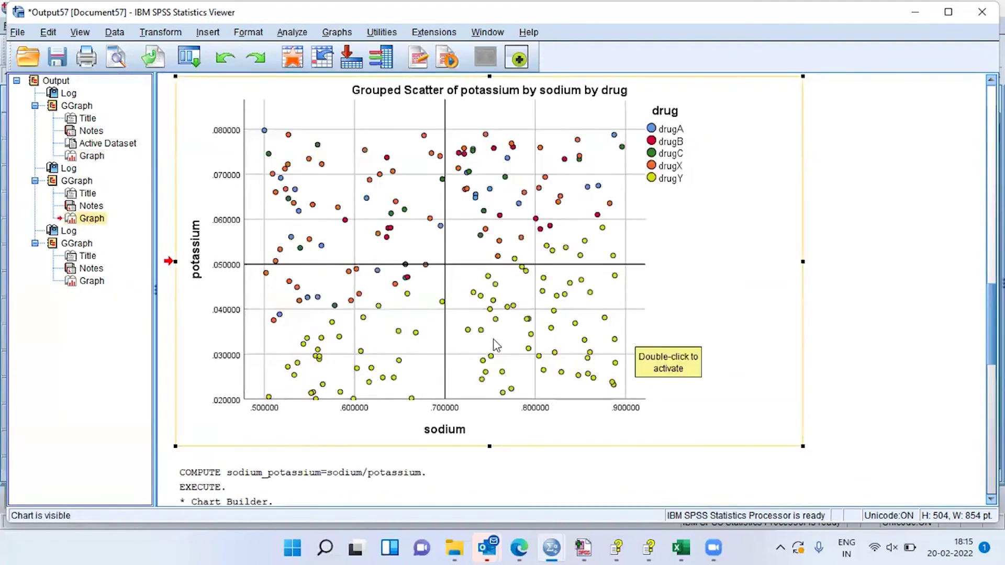
{"action": "left_click", "coordinate": [708, 348]}
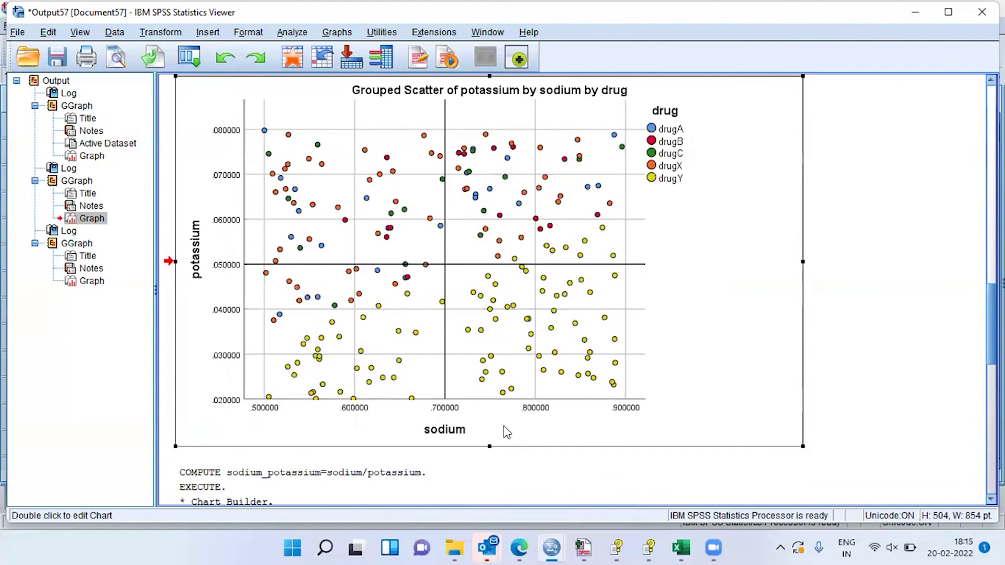
{"action": "left_click", "coordinate": [93, 283]}
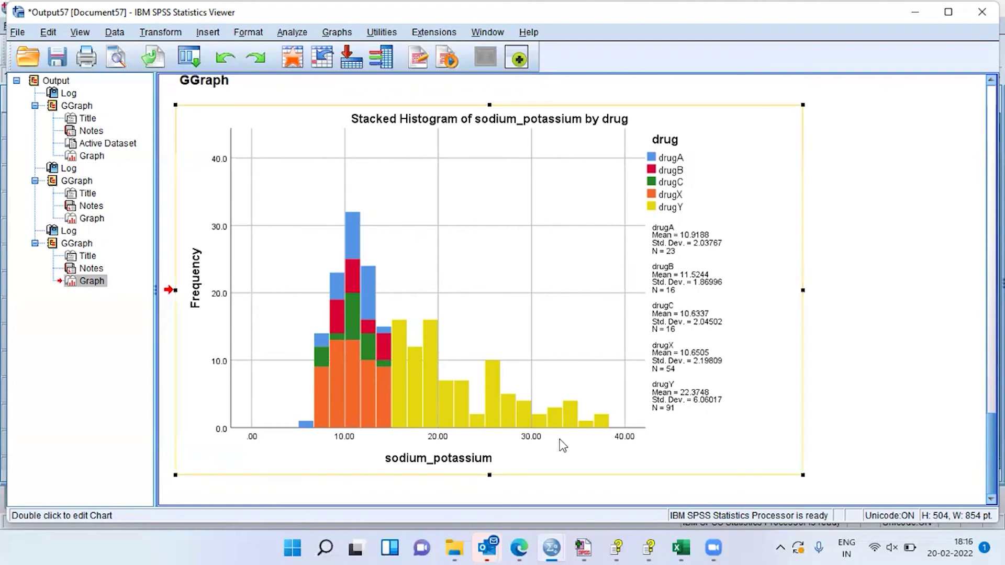
{"action": "double_click", "coordinate": [394, 435]}
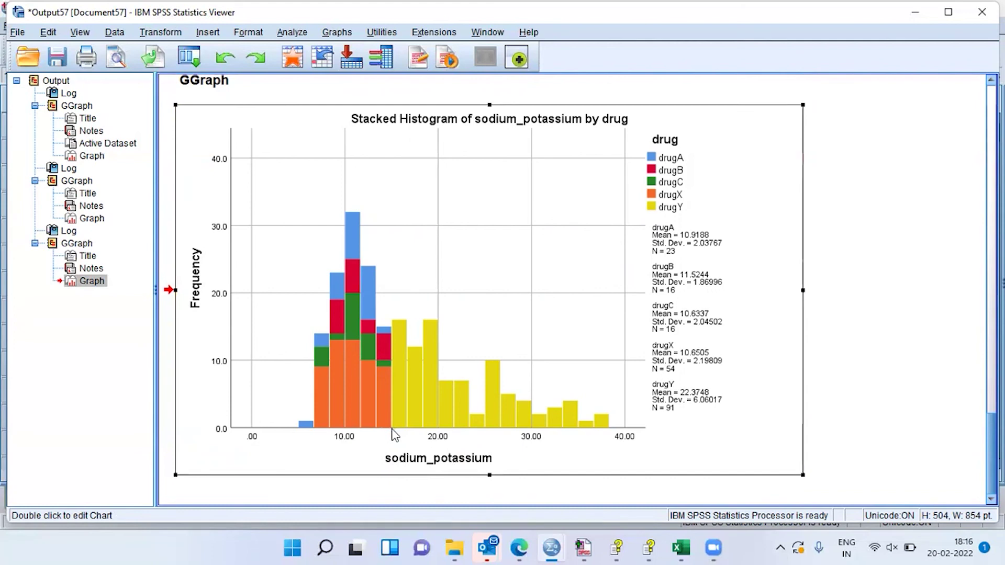